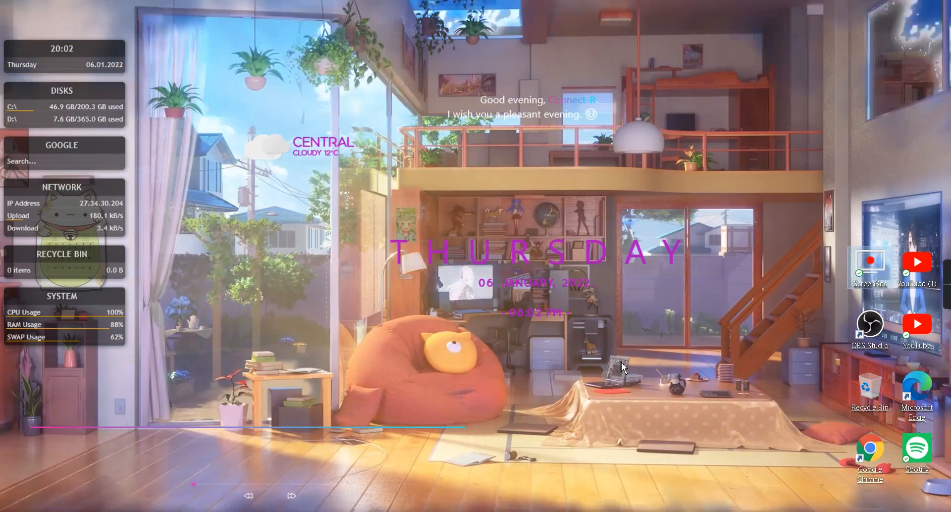
Switch to the YouTube channel page in the browser and open its video management in YouTube Studio
mouse_move(946, 292)
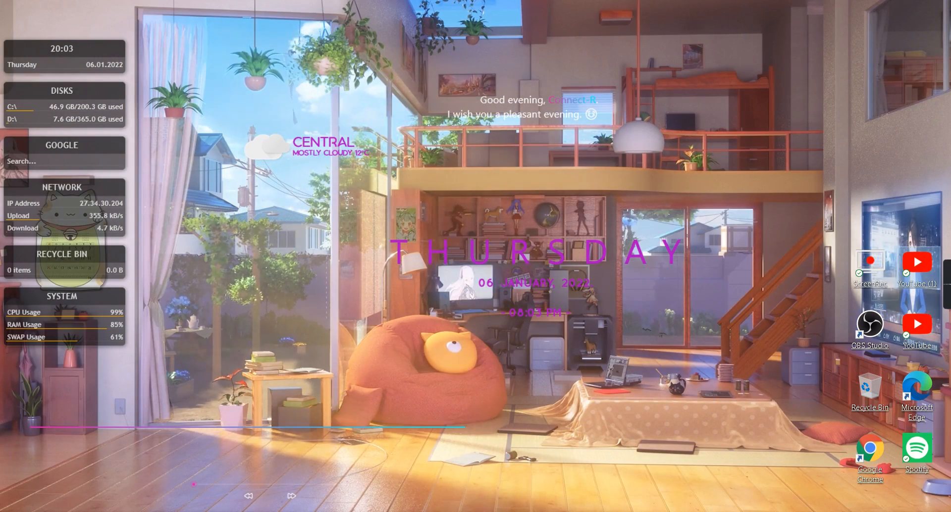
mouse_move(709, 0)
left_click(709, 35)
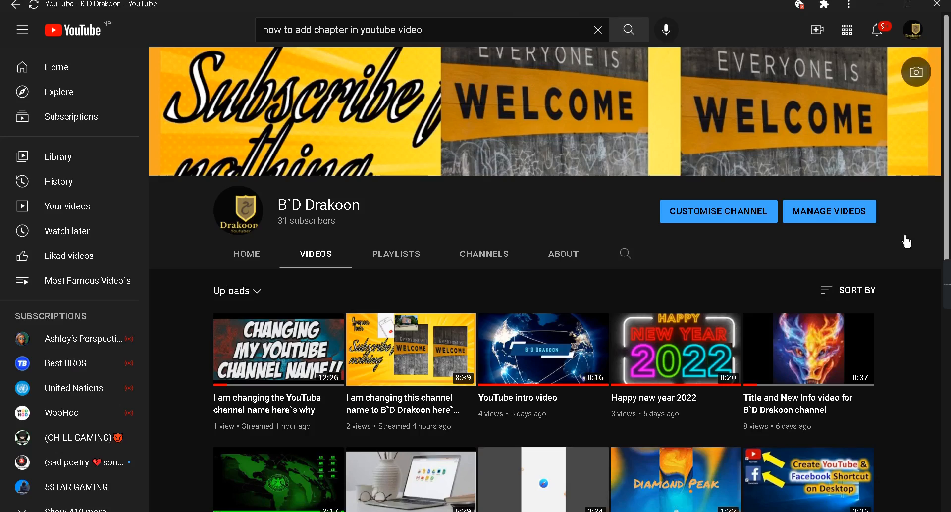
left_click(846, 219)
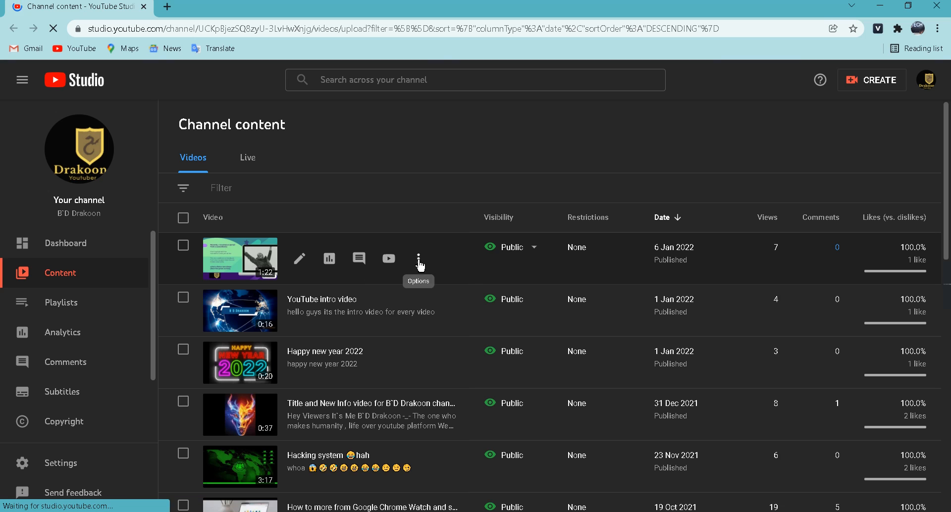
Open the details page of the video published on 6 Jan 2022 for editing
left_click(418, 257)
left_click(403, 154)
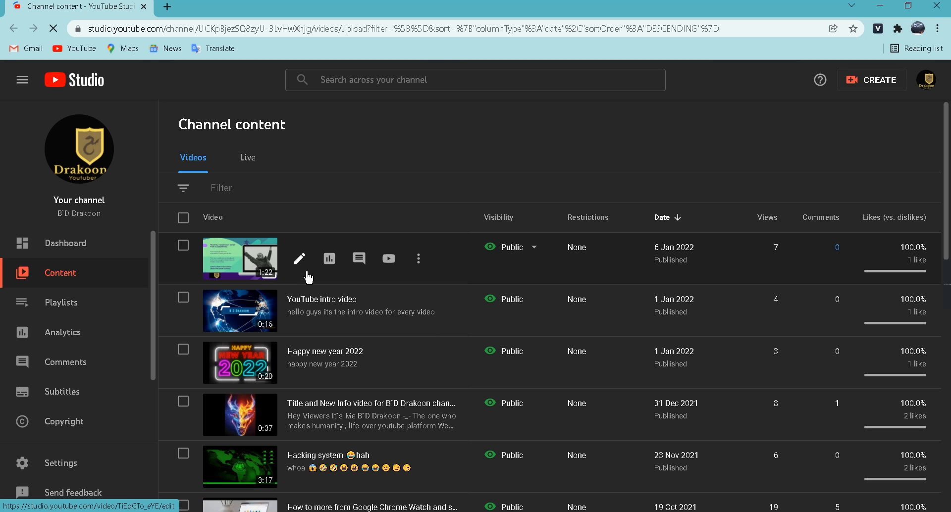
left_click(300, 260)
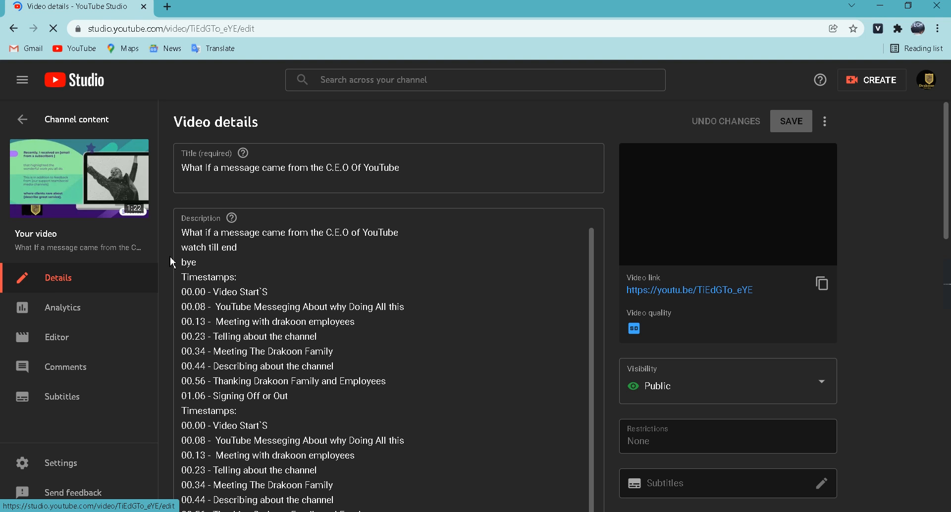
Insert a blank line in the description before the first Timestamps block and another before the second block
key("Return")
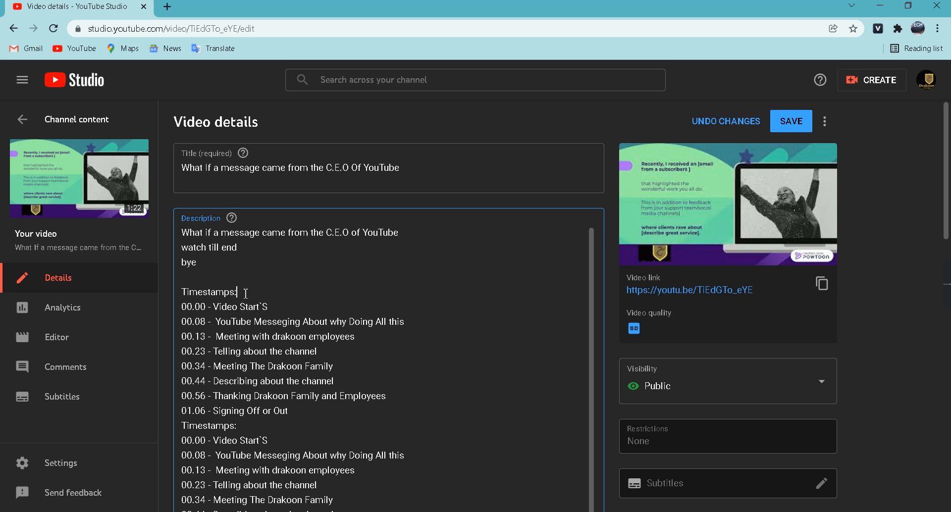
left_click(245, 291)
key("Return")
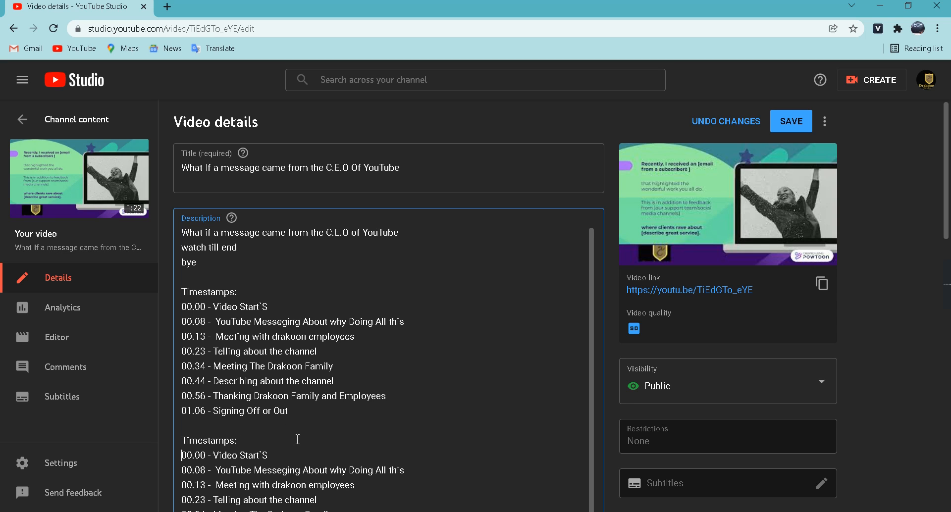
key("Down")
key("Down")
key("Down")
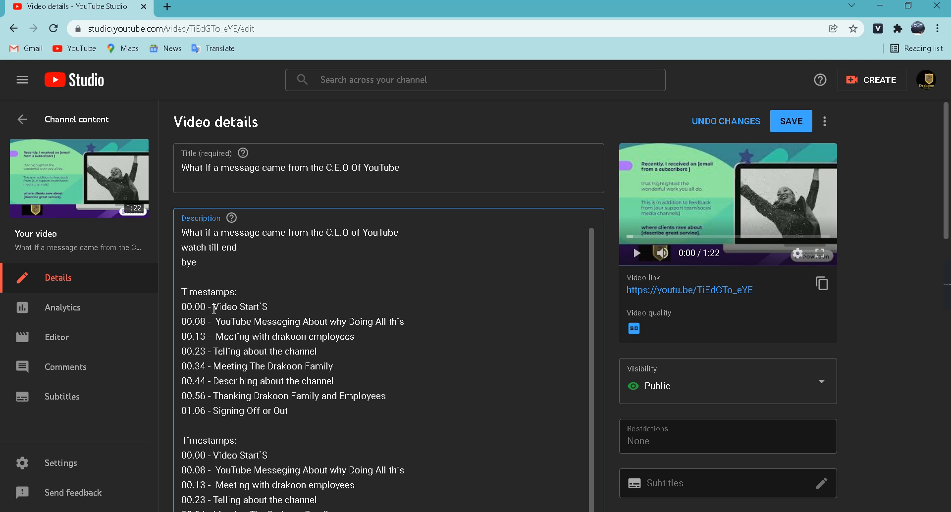
Play the video preview for about a second and pause it
left_click(213, 307)
left_click(639, 254)
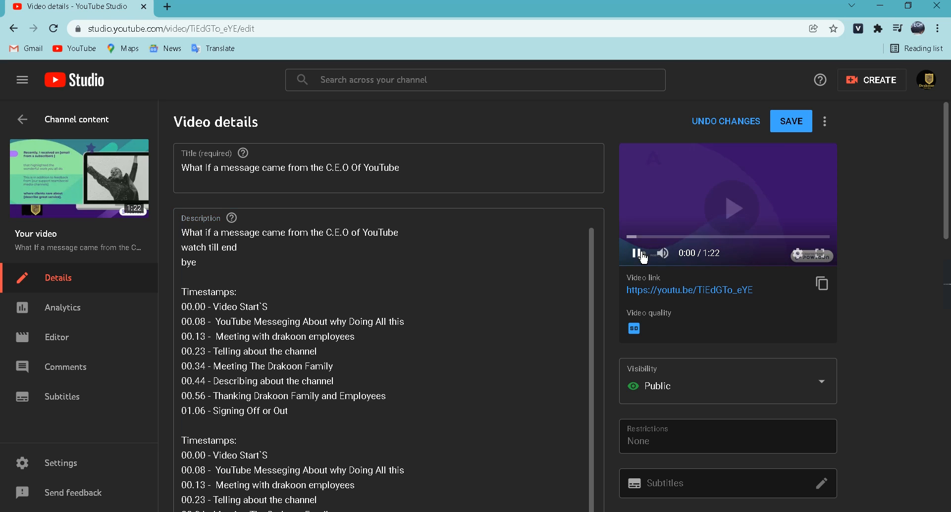
left_click(639, 254)
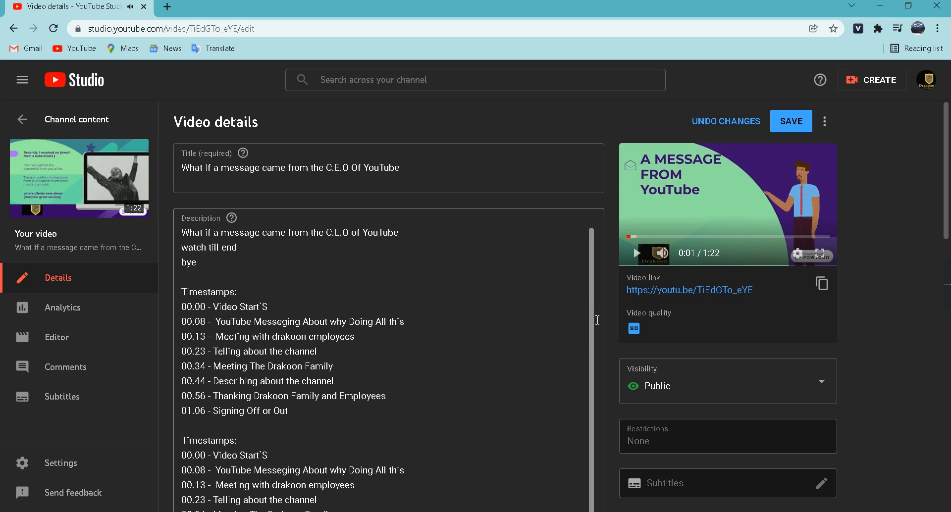
Insert a blank line in the description before the third Timestamps block
left_click_drag(593, 304, 593, 392)
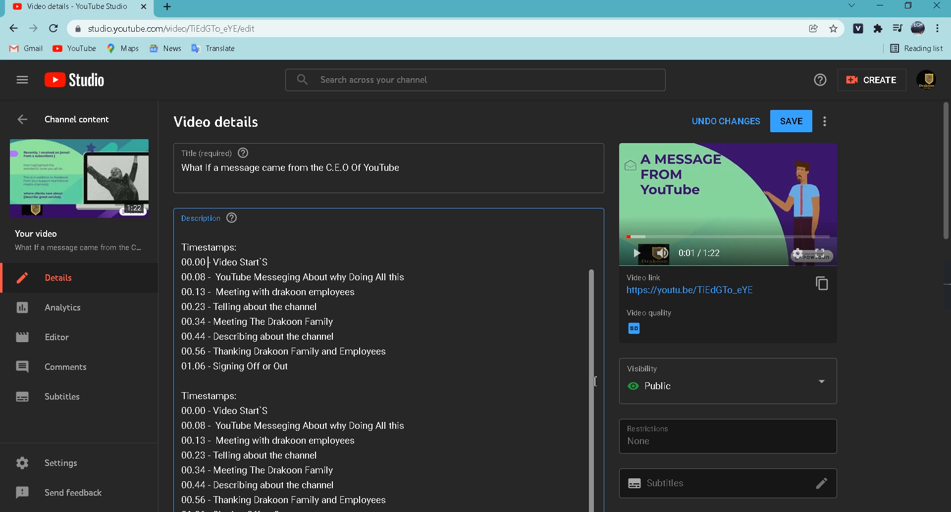
scroll(893, 211, "down", 4)
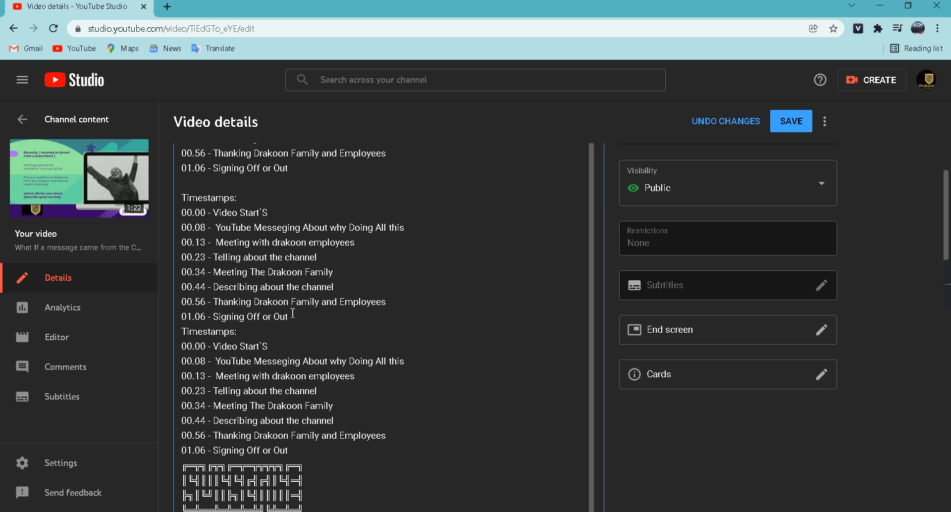
key("Return")
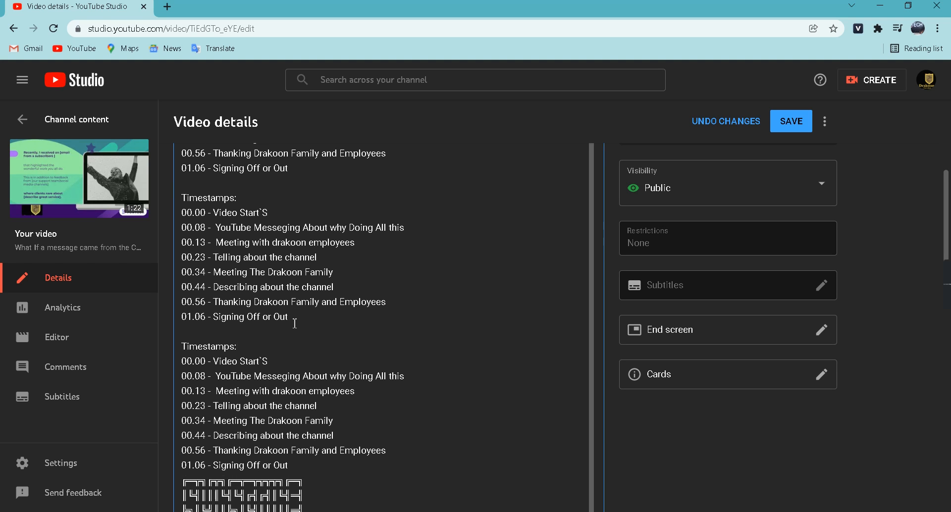
Open the end screen editor for the video
left_click_drag(949, 211, 948, 244)
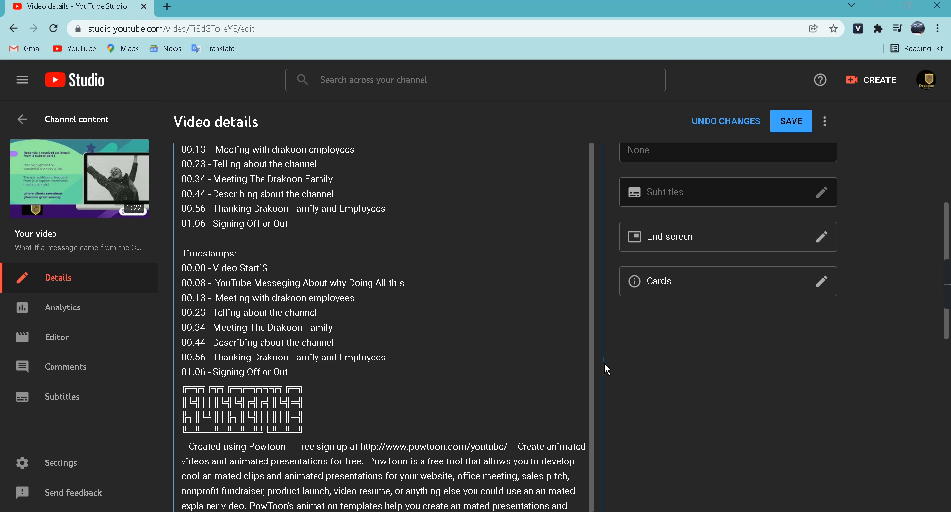
scroll(598, 460, "down", 1)
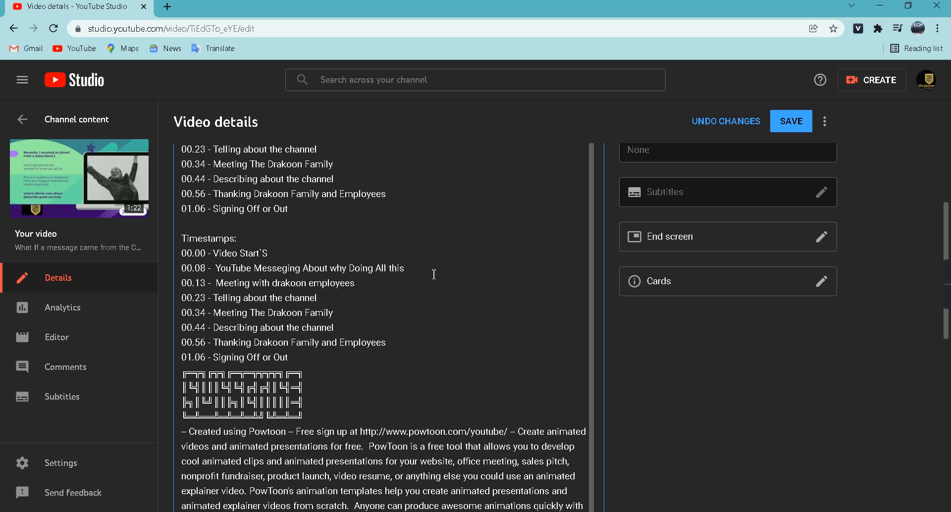
mouse_move(833, 188)
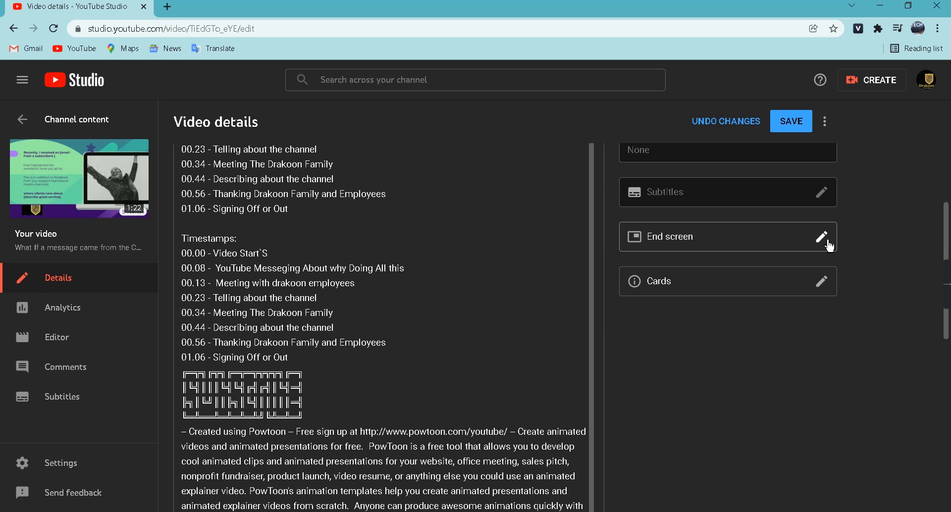
left_click(825, 242)
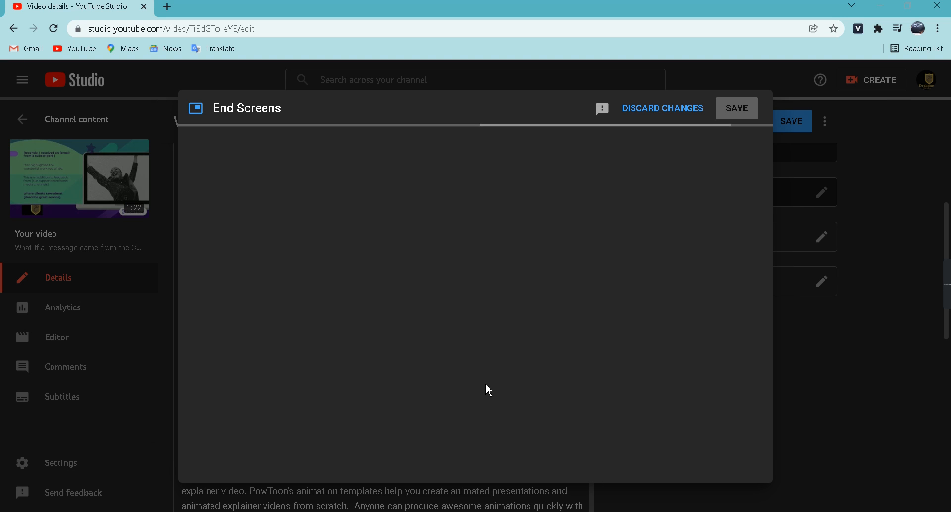
mouse_move(948, 285)
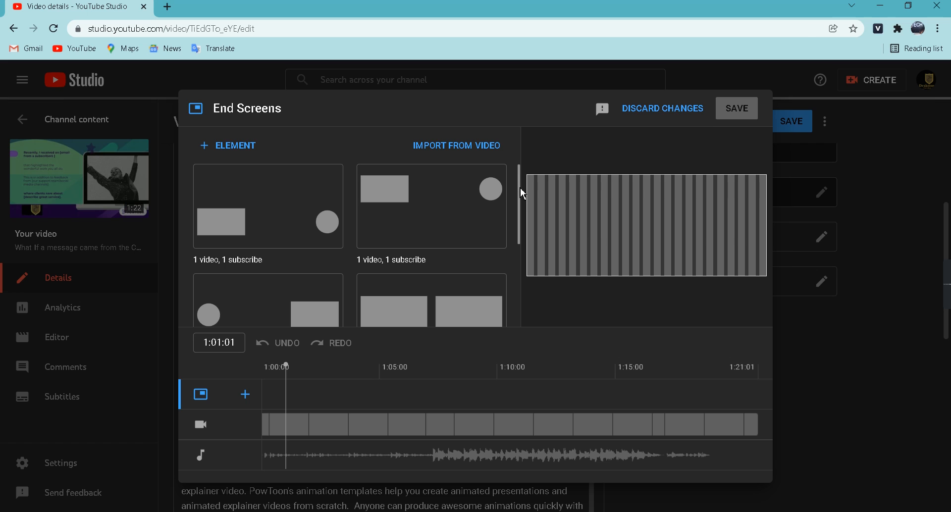
Look through the end screen templates and element types, and apply the "1 playlist, 1 subscribe" template
mouse_move(520, 190)
left_mouse_down()
mouse_move(514, 288)
mouse_move(521, 179)
left_mouse_up()
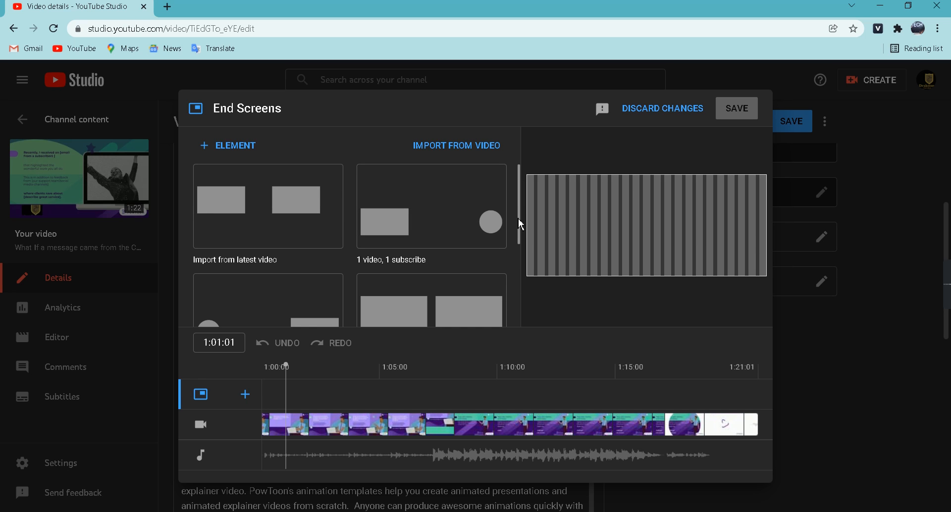
left_click_drag(521, 215, 520, 239)
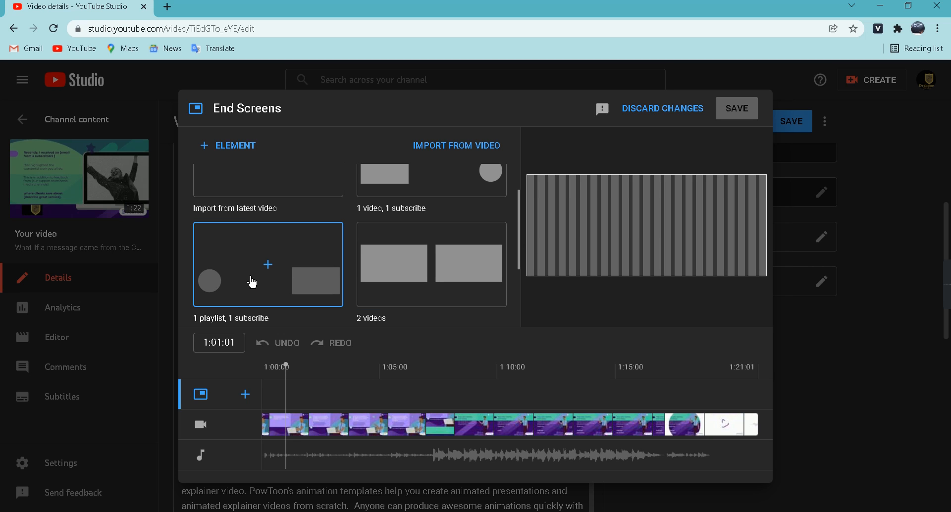
left_click(242, 147)
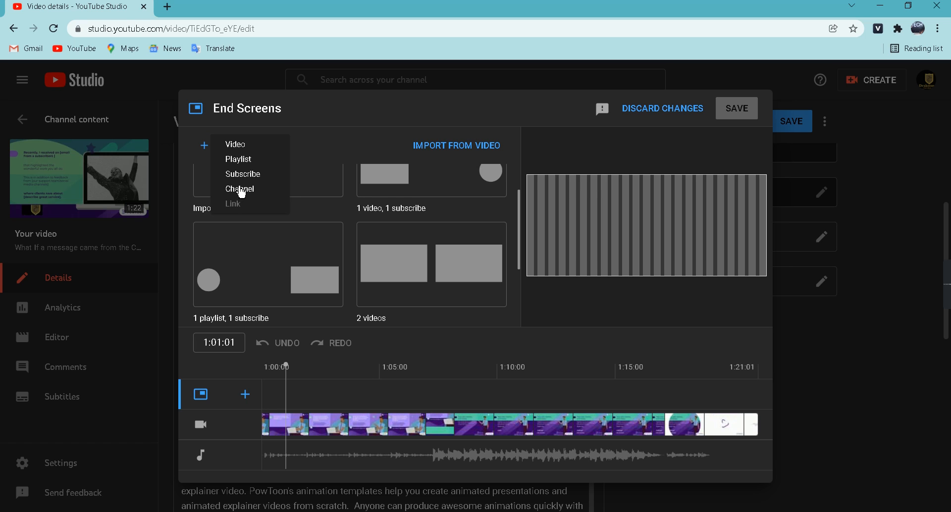
left_click(228, 258)
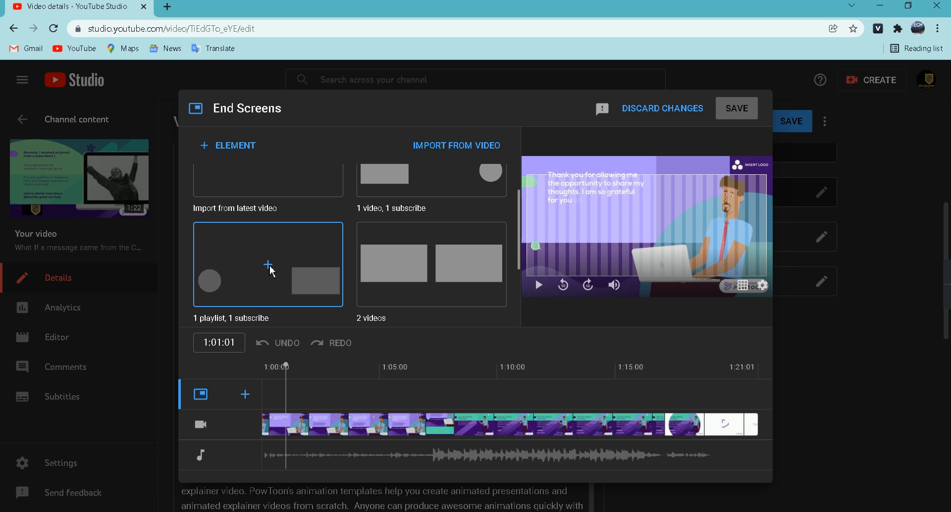
left_click(272, 271)
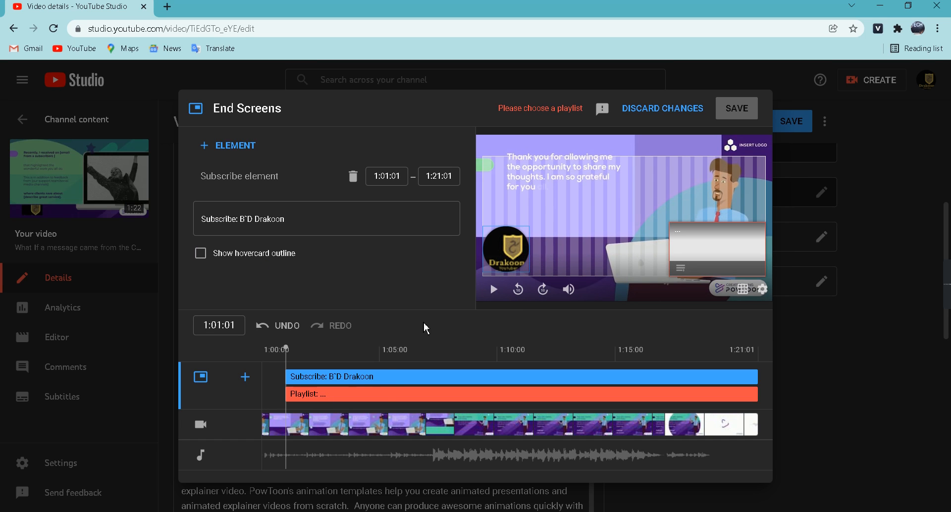
Shorten the Playlist and Subscribe elements on the timeline so both start at 1:16:01
left_click(290, 393)
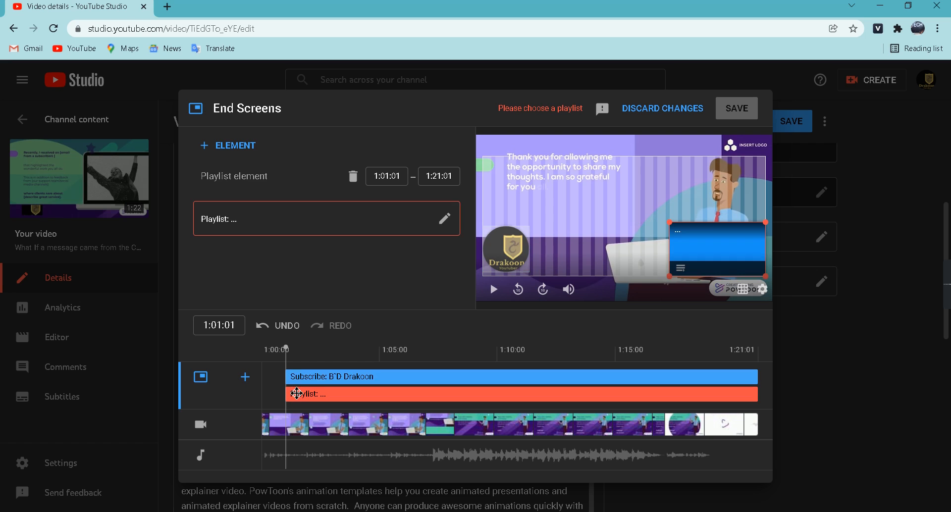
left_click_drag(286, 394, 669, 396)
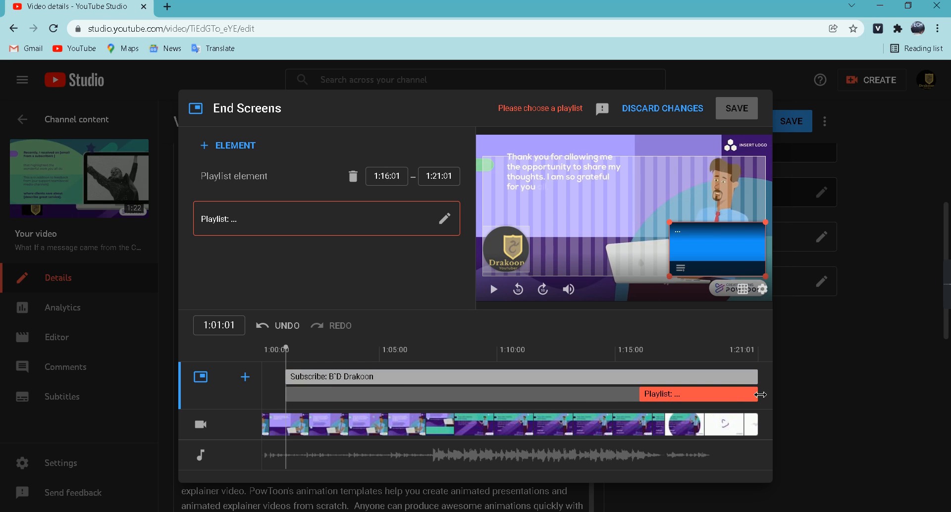
left_click(293, 377)
left_click_drag(286, 376, 788, 394)
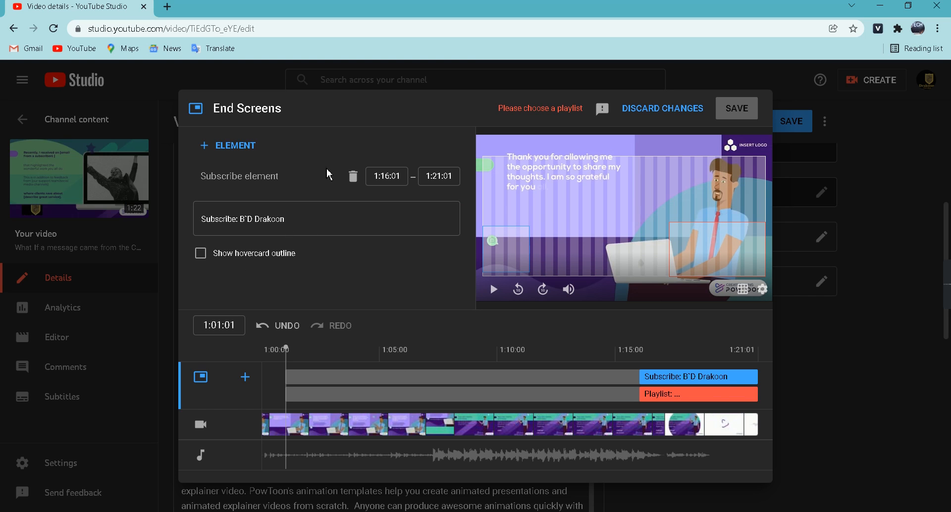
Assign the "Most Famous Video`s" playlist to the Playlist element
left_click(720, 391)
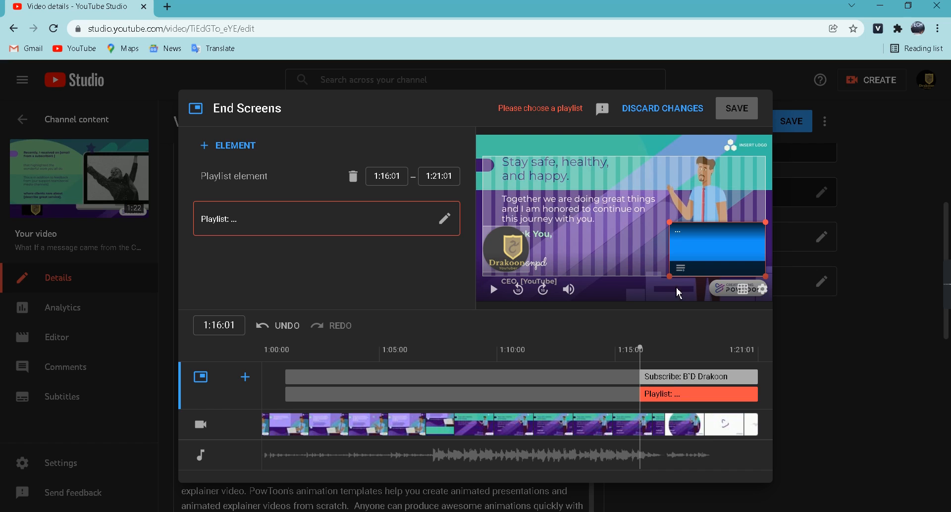
left_click(445, 219)
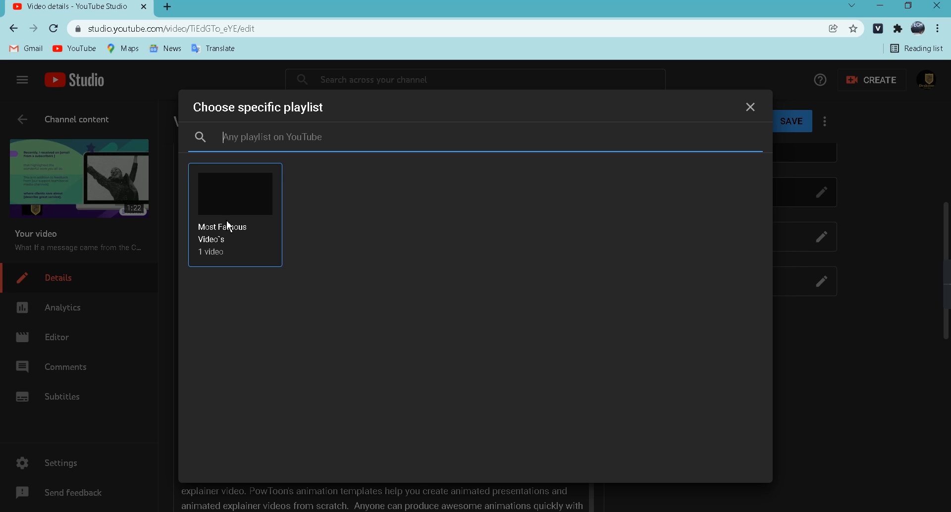
left_click(233, 224)
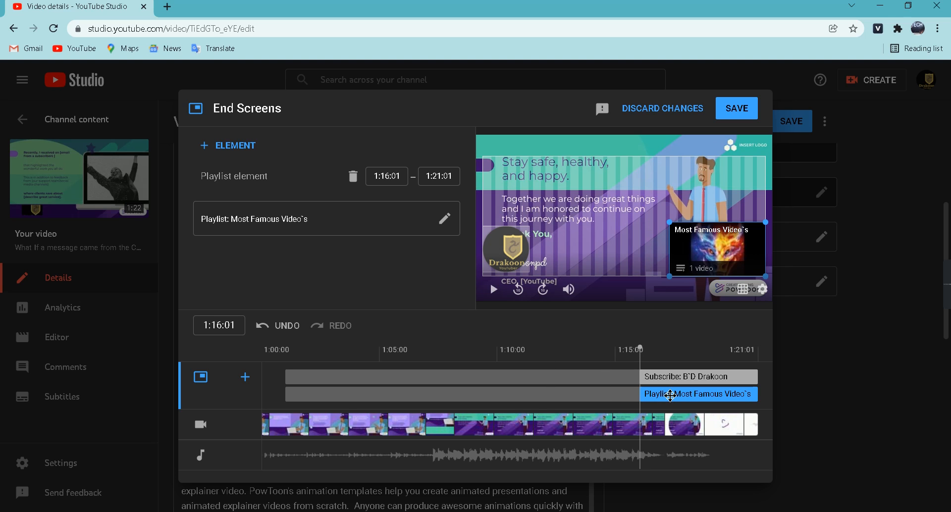
Add a Video element to the end screen and shorten it to start at 1:16:01
left_click(246, 380)
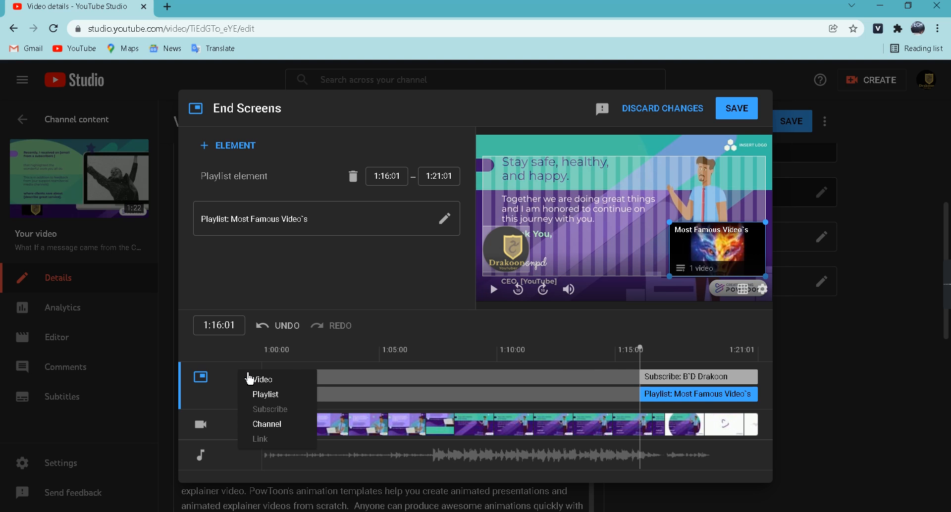
left_click(273, 382)
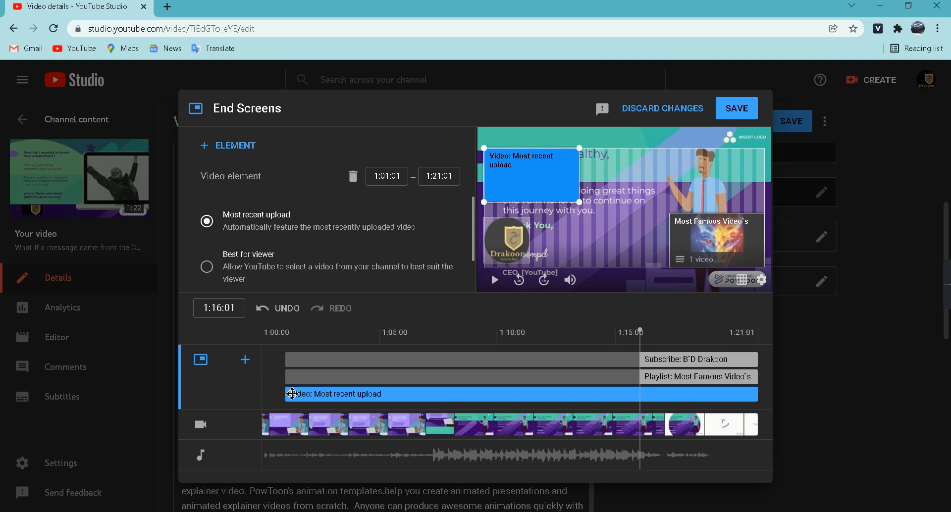
left_click_drag(287, 393, 784, 396)
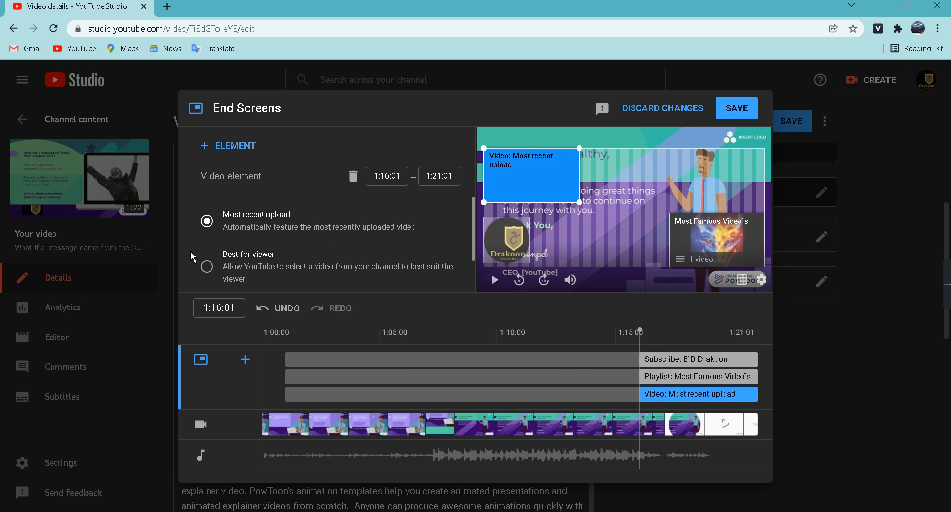
Set the end screen's Video element to feature the channel's specific video "HOW To FREE UP SPACE IN LAPTOP"
left_click(207, 267)
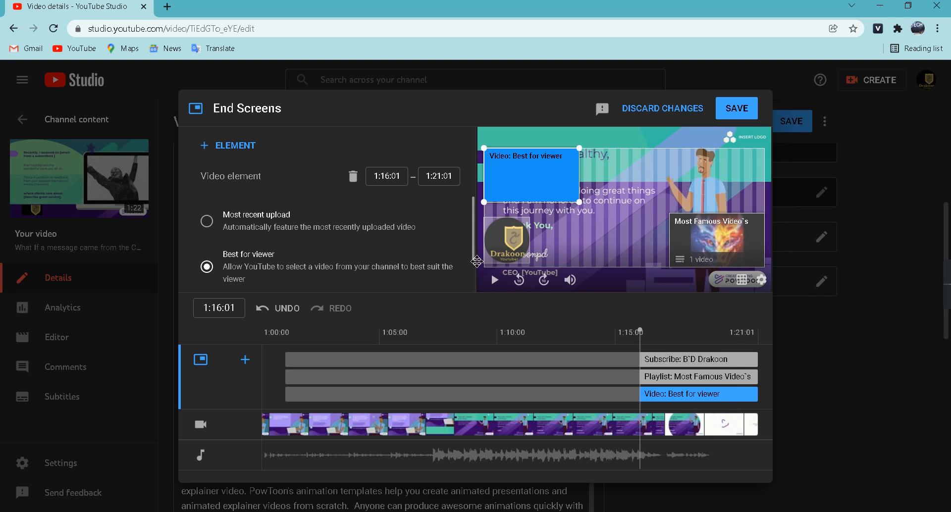
left_click_drag(476, 218, 473, 251)
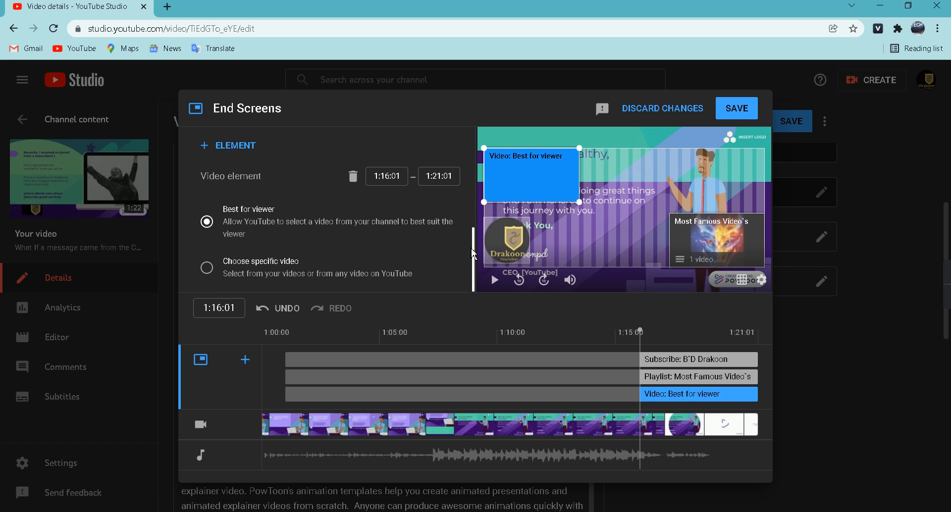
left_click(381, 269)
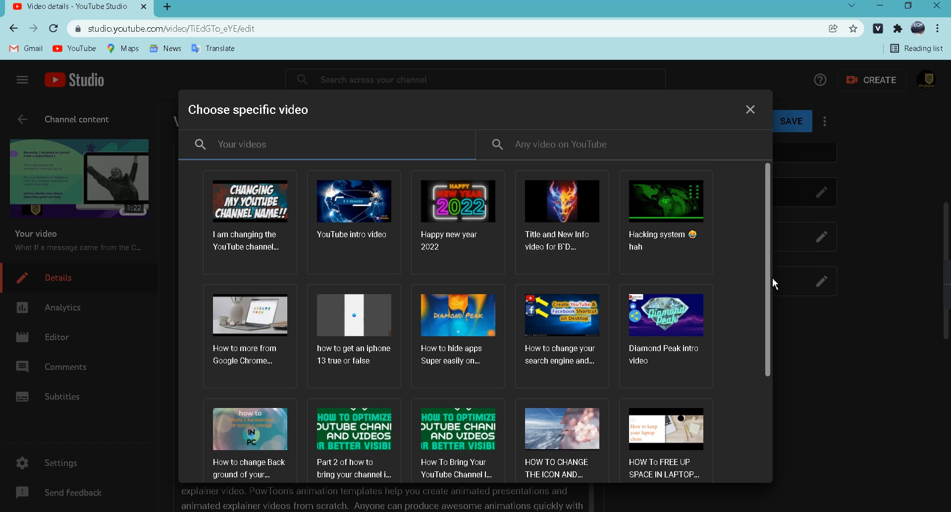
left_click_drag(768, 287, 766, 414)
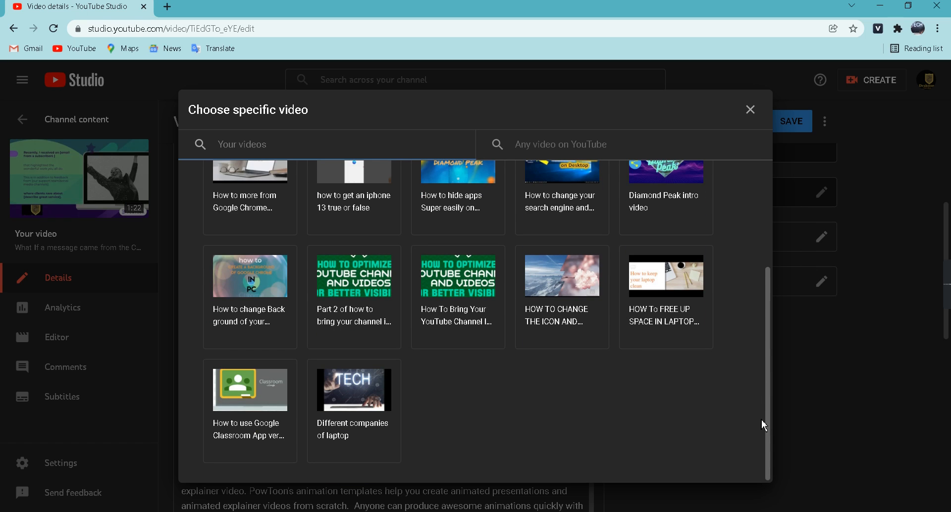
left_click(688, 295)
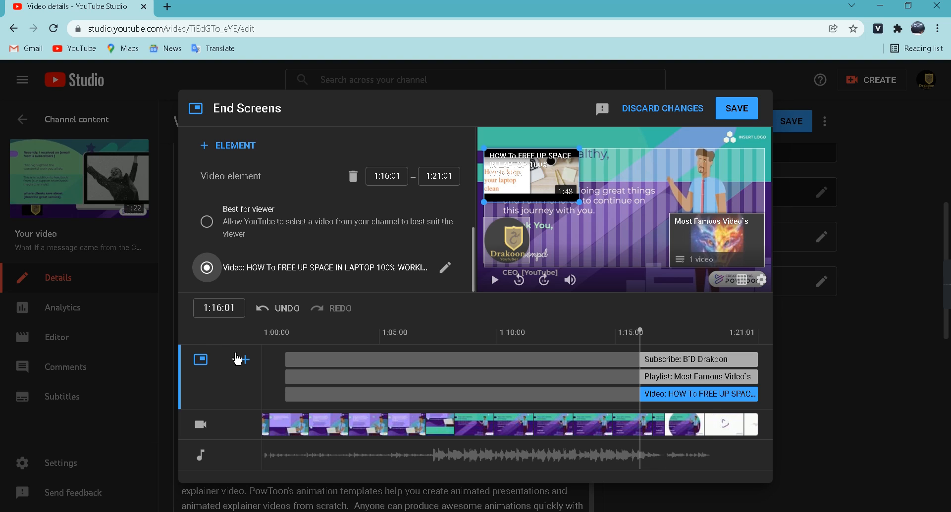
Add a Channel element for the Beluga channel with 6.8M subscribers and place it directly beside the Subscribe element in the preview
left_click(246, 364)
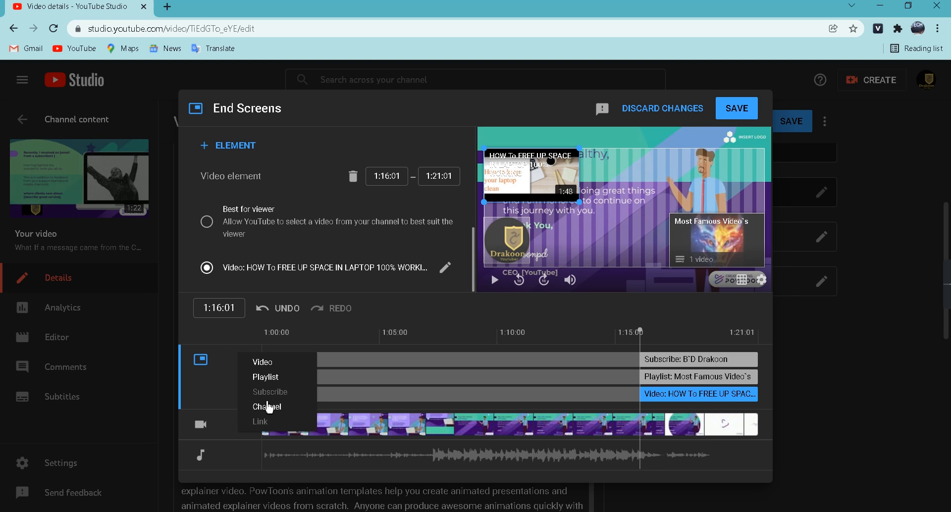
left_click(266, 406)
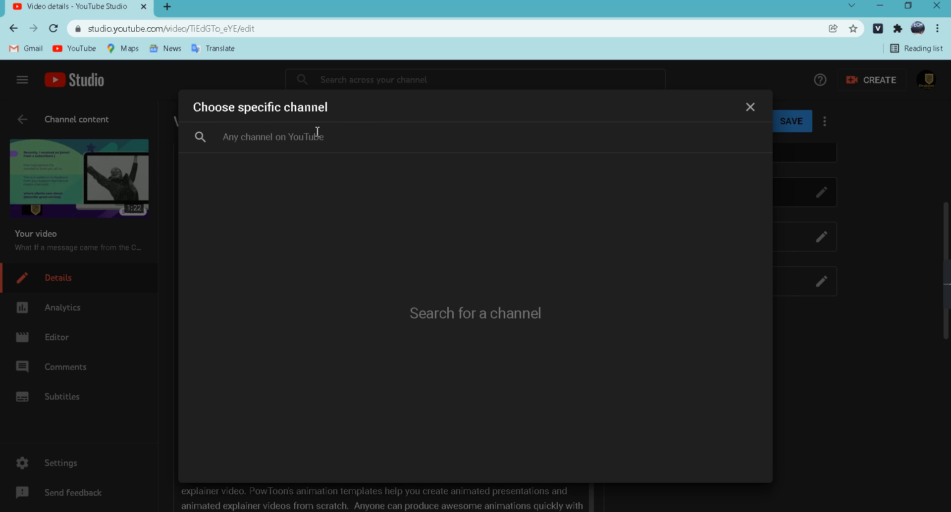
type("Beluga")
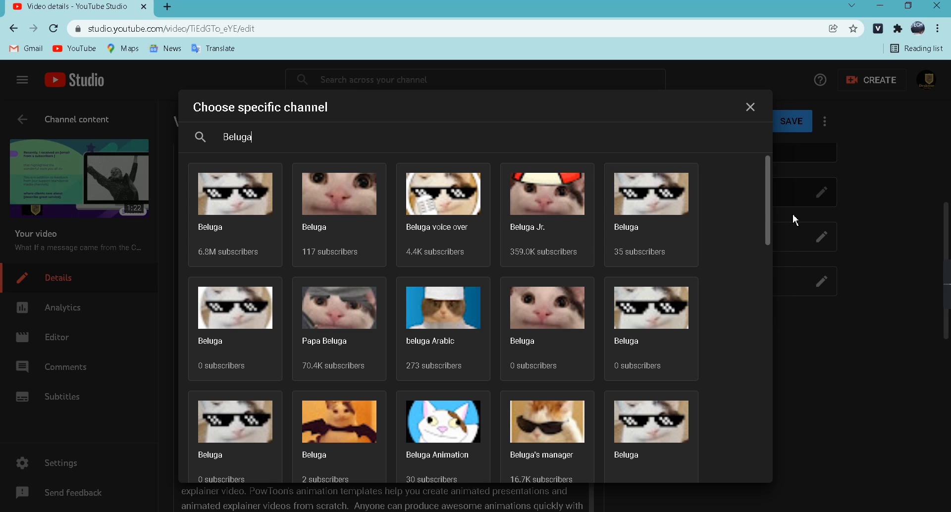
scroll(773, 216, "down", 1)
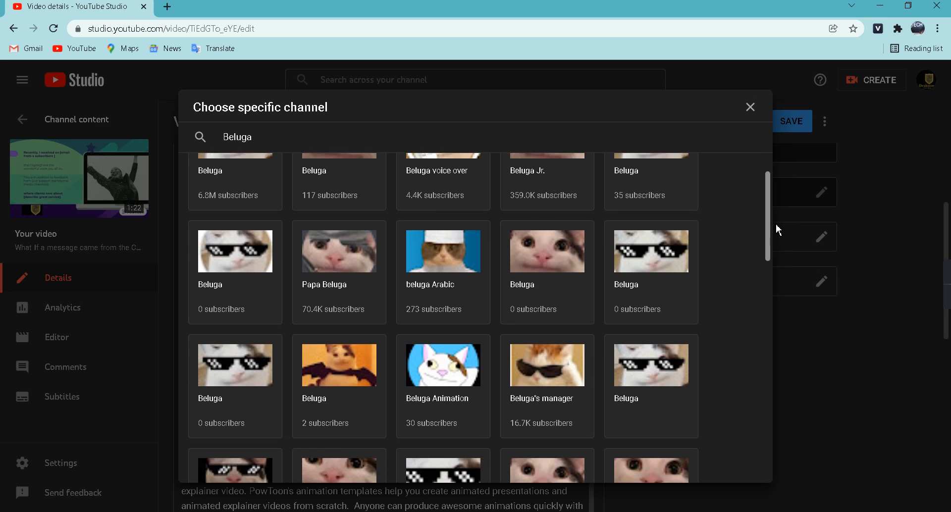
scroll(773, 240, "down", 3)
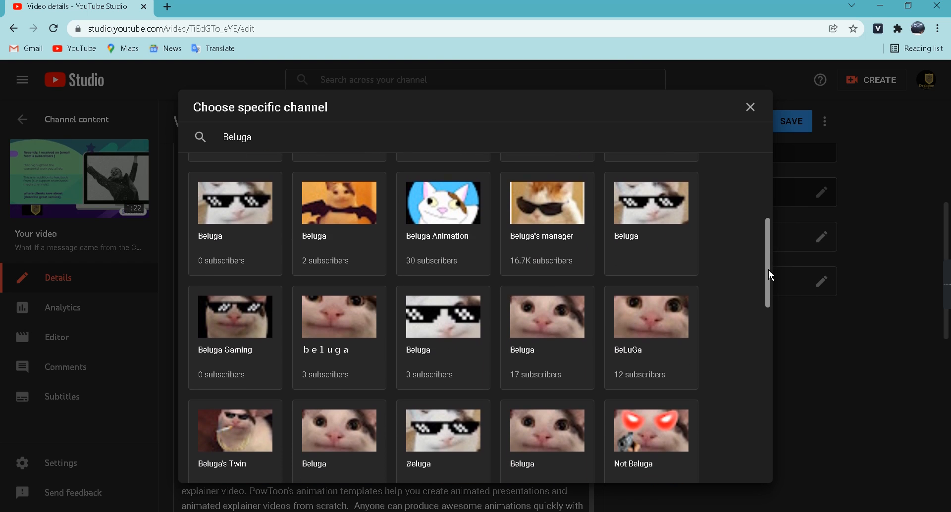
scroll(770, 275, "up", 2)
scroll(765, 247, "down", 3)
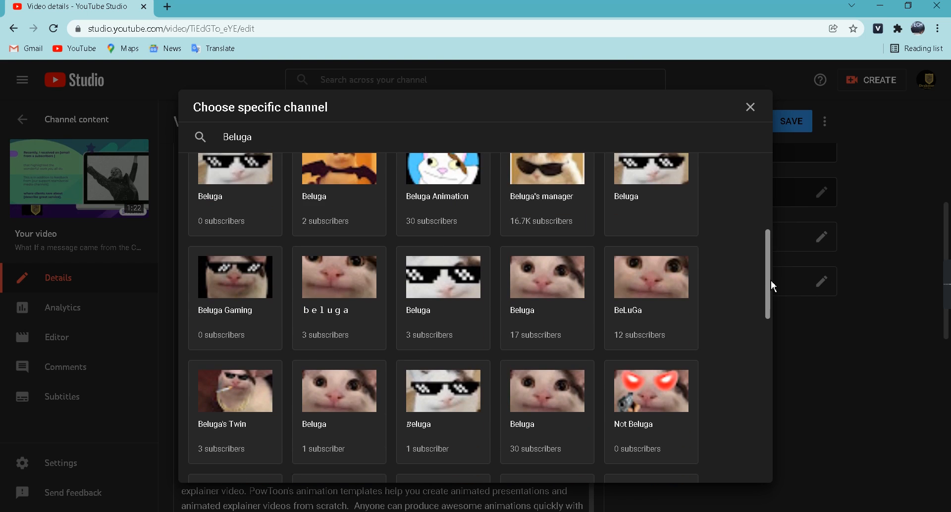
scroll(771, 280, "up", 3)
scroll(766, 230, "up", 2)
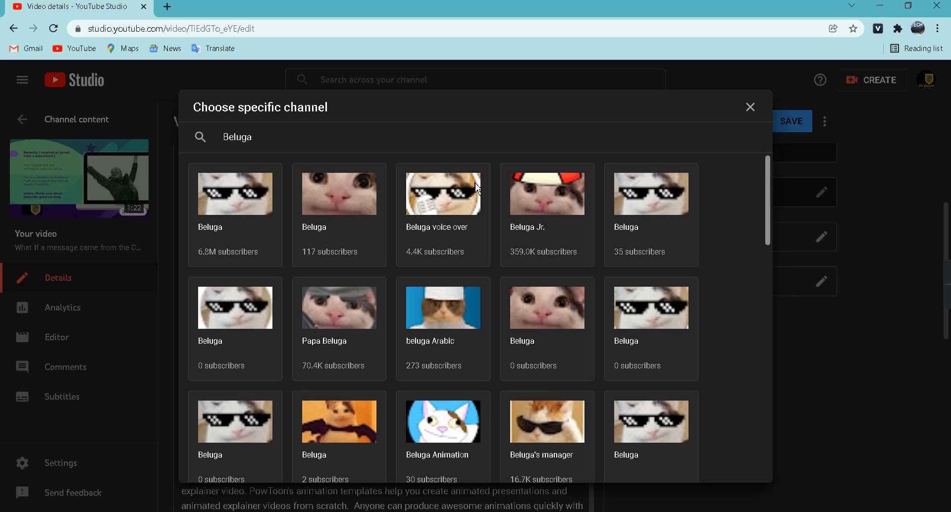
left_click(224, 212)
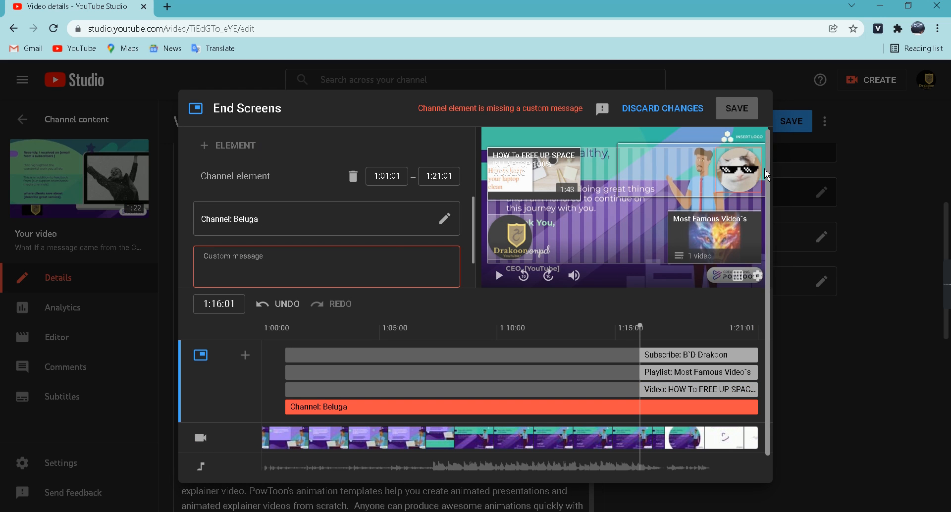
left_click_drag(743, 175, 574, 241)
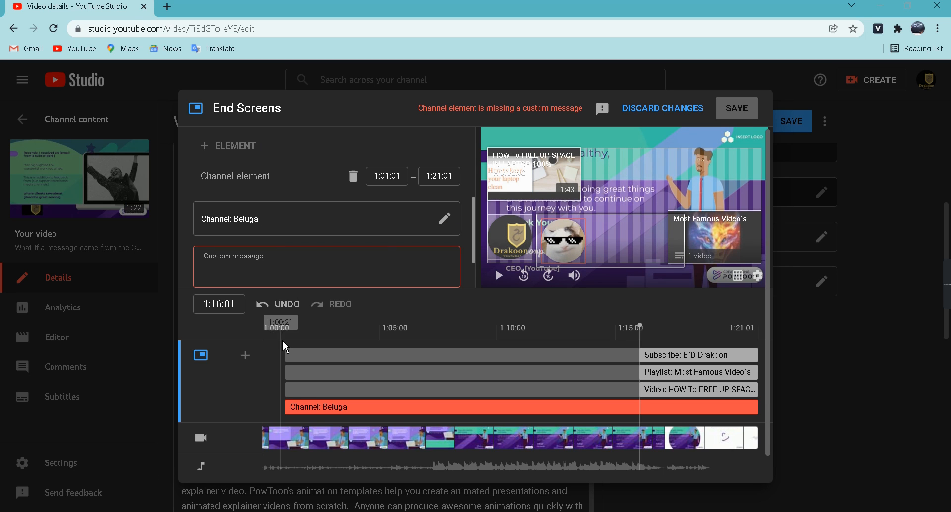
Give the Channel element the custom message "Help this populr channel to be more popular"
left_click(258, 258)
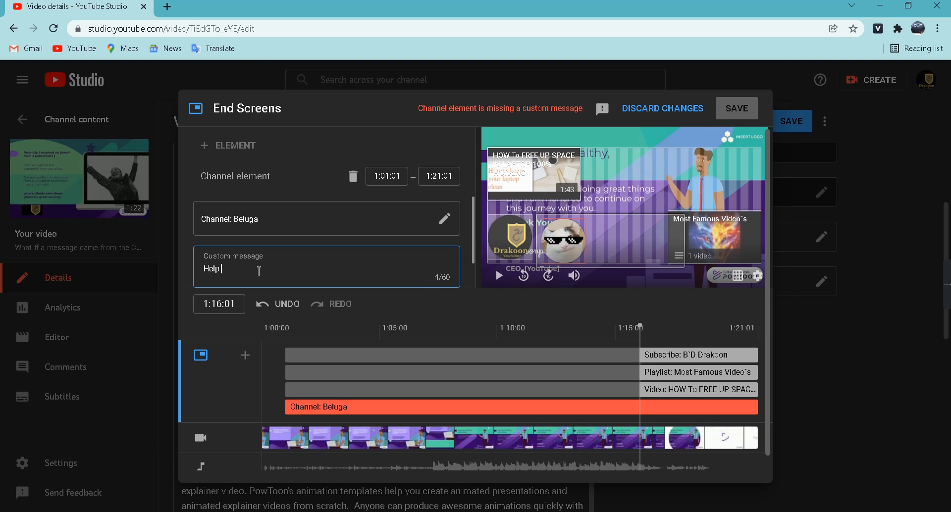
type("Help this popularchannel to bemorepopular")
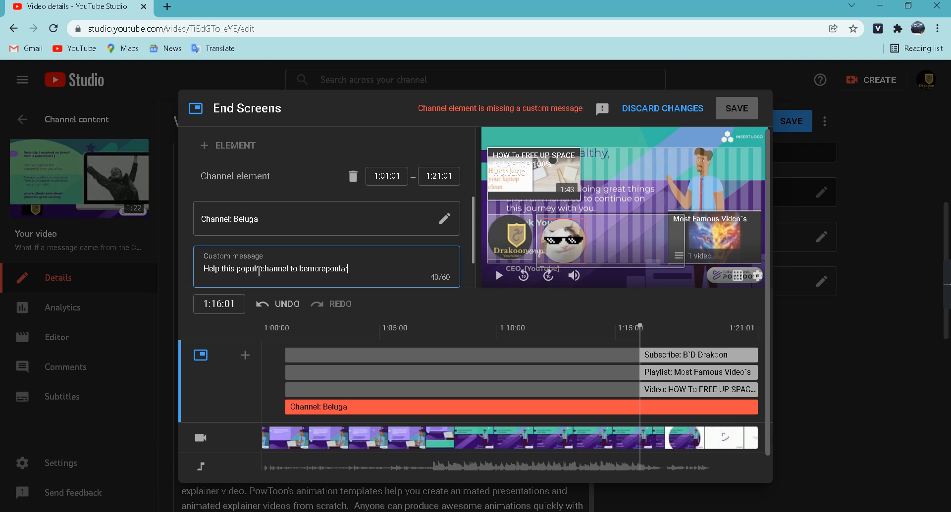
left_click(308, 270)
left_click(329, 270)
left_click(340, 270)
type("u")
Shorten the Channel element on the timeline so it starts at 1:16:01
left_click(287, 403)
left_click(286, 404)
left_click_drag(285, 406, 697, 411)
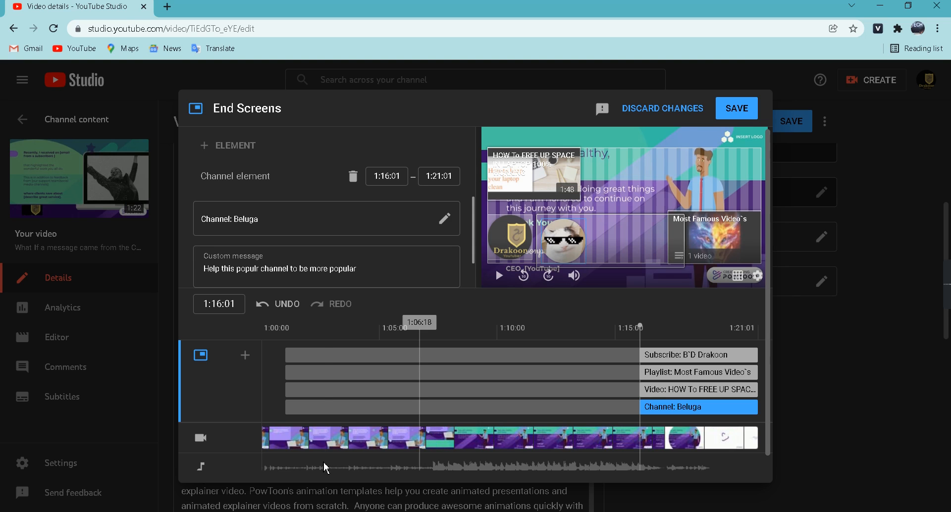
Play the end screen preview from about 1:01:04 and save the end screen
left_click(289, 465)
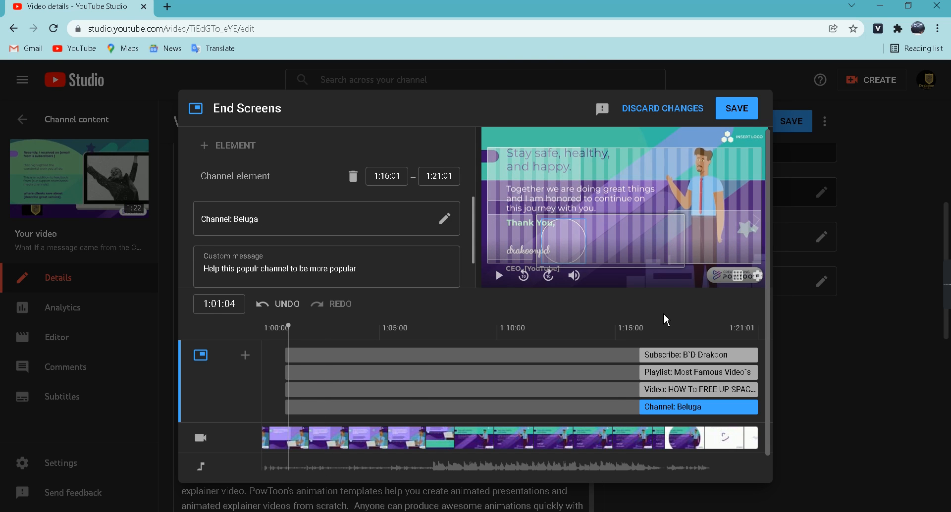
left_click(501, 276)
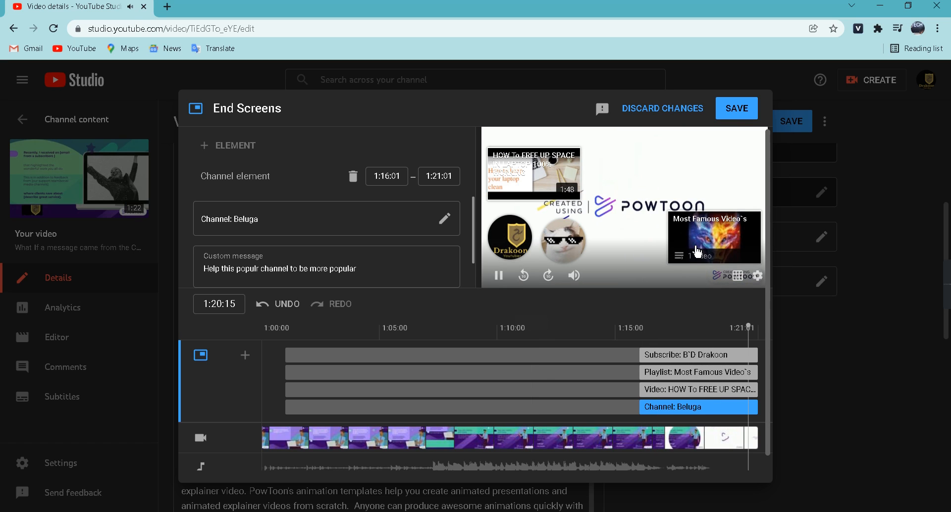
left_click(732, 113)
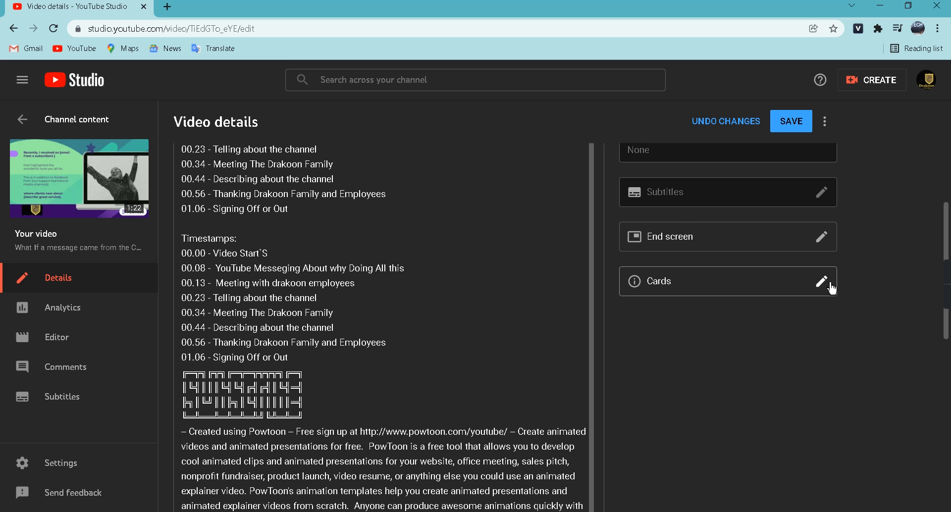
Open the video's Cards and add a video card for "YouTube intro video" with the custom message "This is the card"
left_click(832, 289)
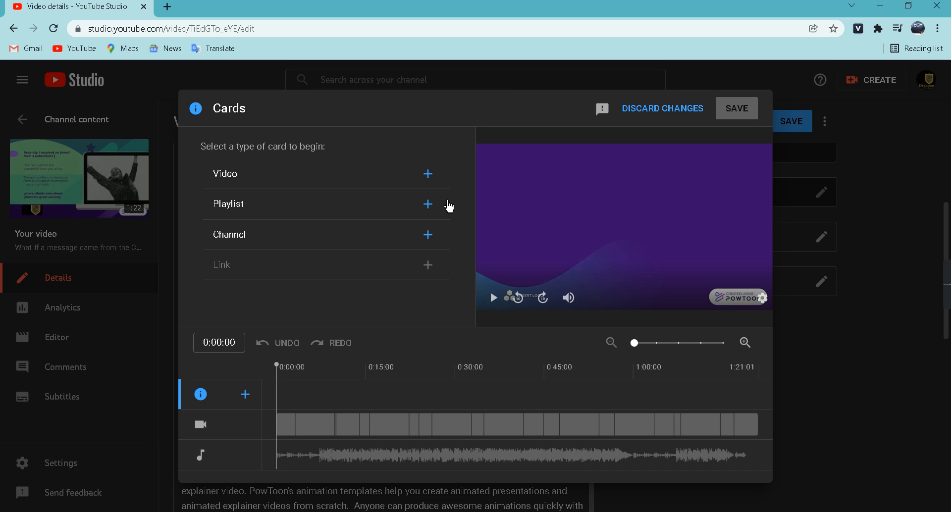
left_click(426, 174)
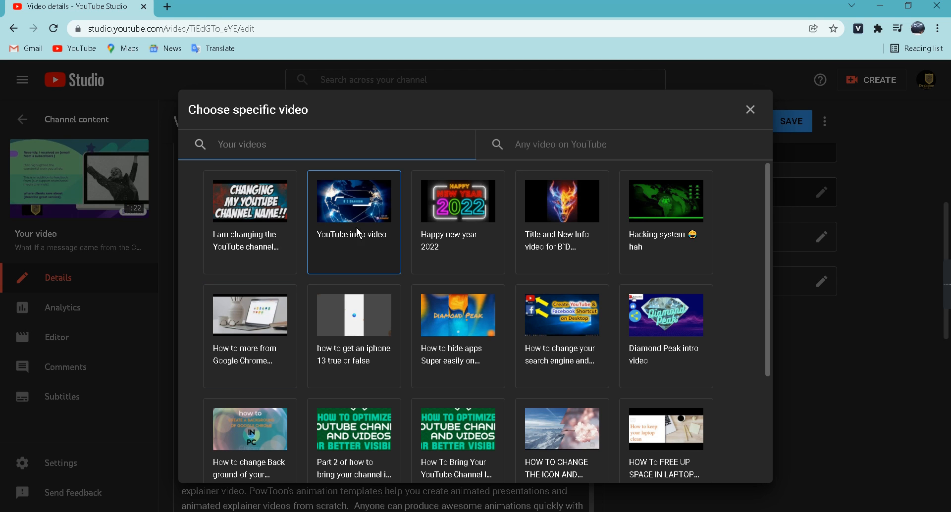
left_click(358, 245)
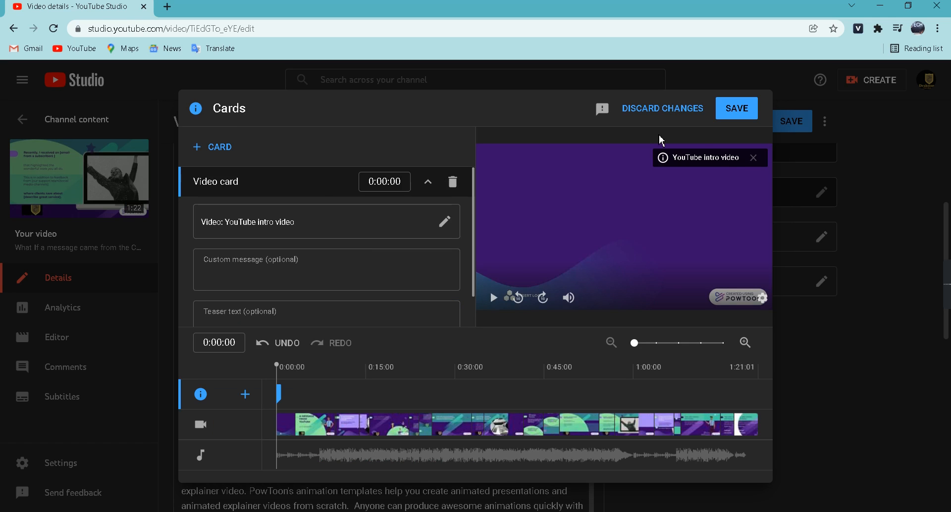
left_click(324, 258)
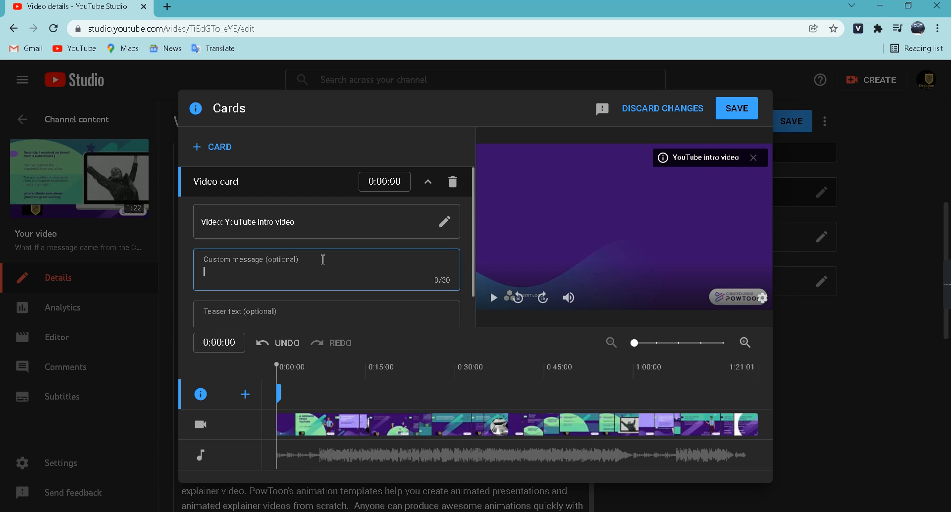
type("This is the card")
Set the video card's teaser text to "YouTube Intro Video"
left_click(318, 312)
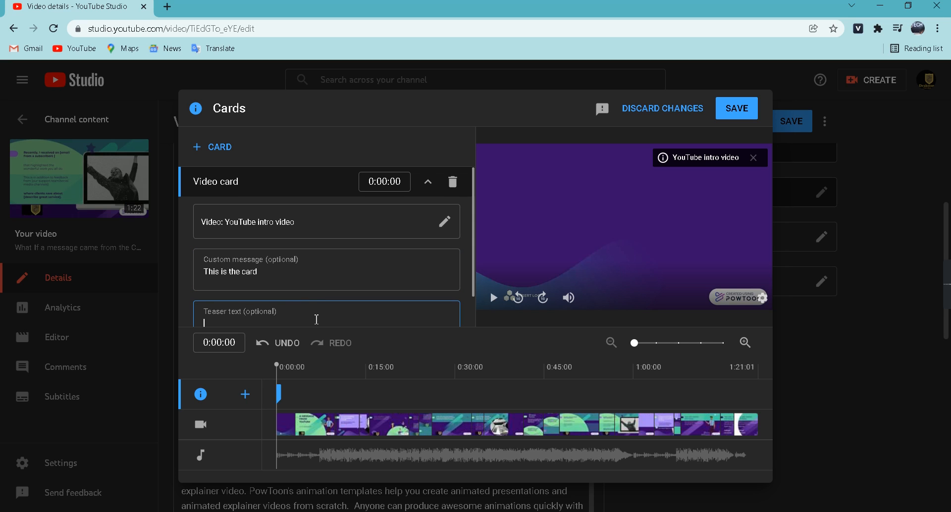
type("nothi")
type("n")
key("BackSpace")
key("BackSpace")
key("BackSpace")
key("BackSpace")
key("BackSpace")
key("BackSpace")
type("intro")
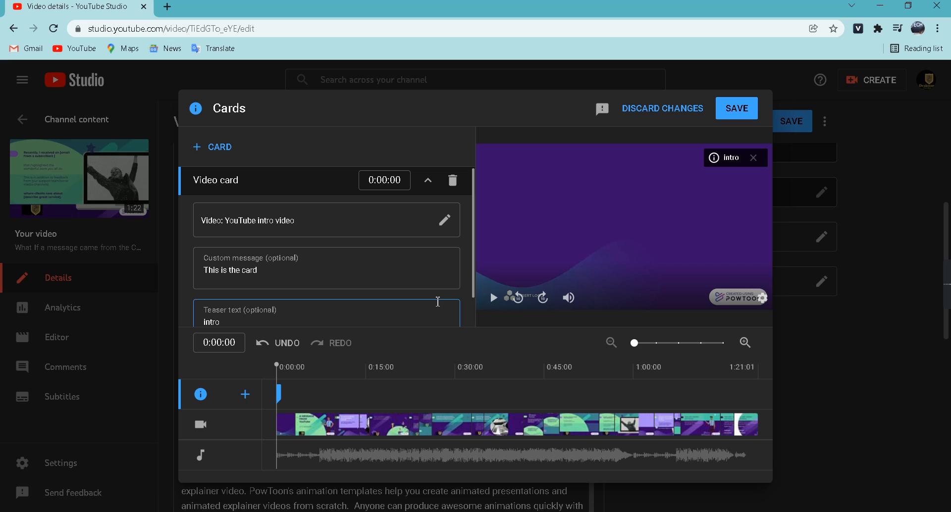
key("BackSpace")
key("BackSpace")
key("BackSpace")
type("YouTube Intro Vid")
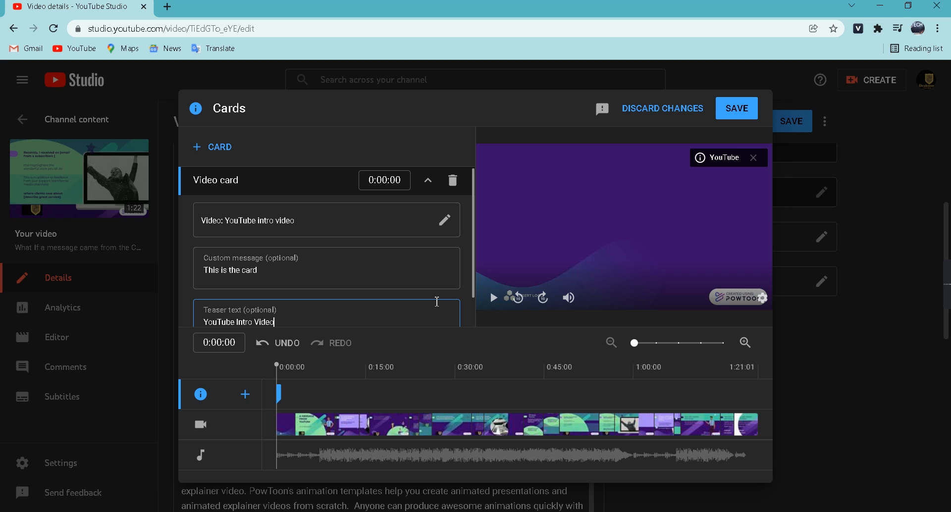
type("eo")
type("Timestamps: 0.00 - Video Start`S 0.08 -  YouTube Messeging About why Doing All this 0.13 -  Meeting with drakoon employees 0.23 - Telling about the channel 0.34 - Meeting The Drakoon Family 0.44 - Describing about the channel 0.56 - Thanking Drakoon Family and Employees 1.06 - Signing Off or Out")
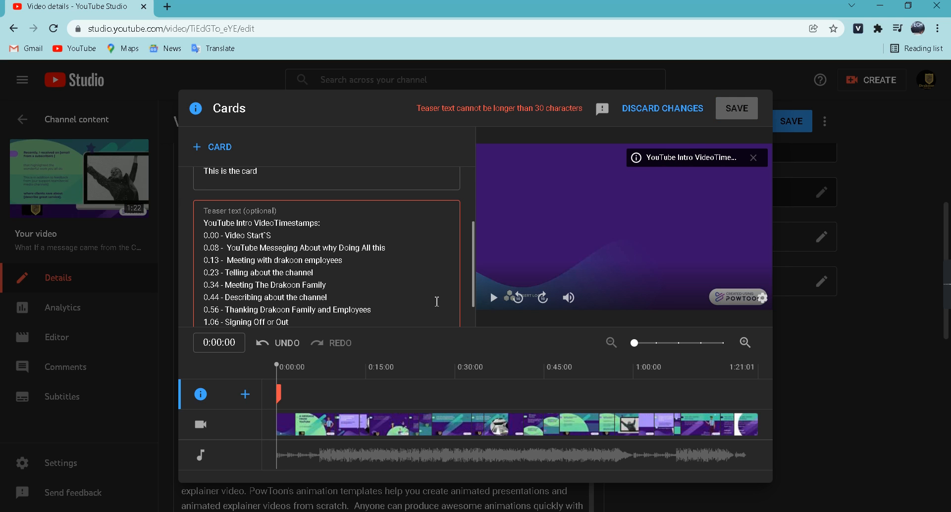
key("ctrl+z")
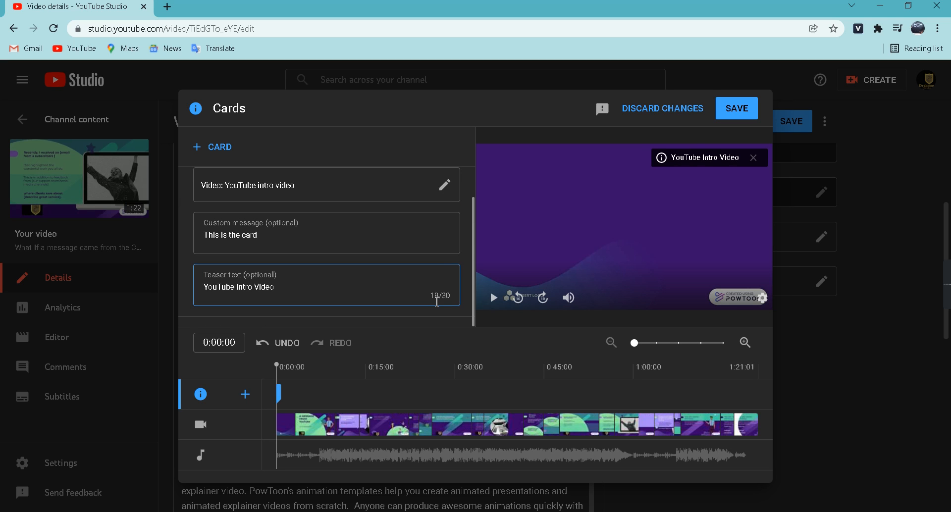
left_click(474, 230)
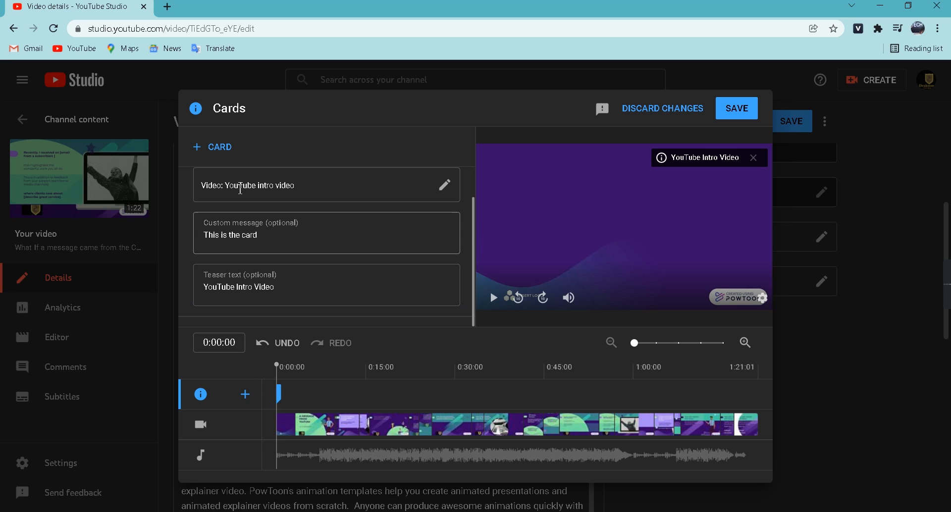
Add a second video card featuring the channel's "How to change your search engine" video
left_click(221, 147)
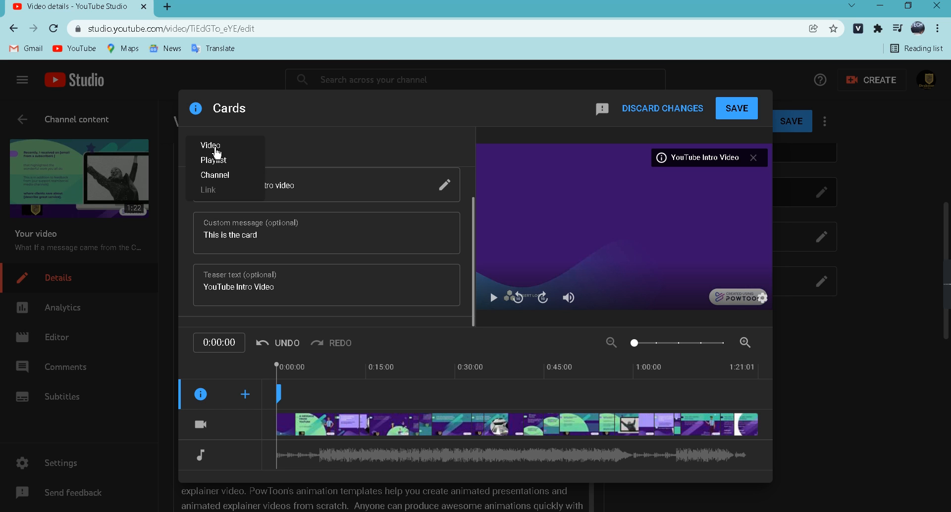
left_click(215, 146)
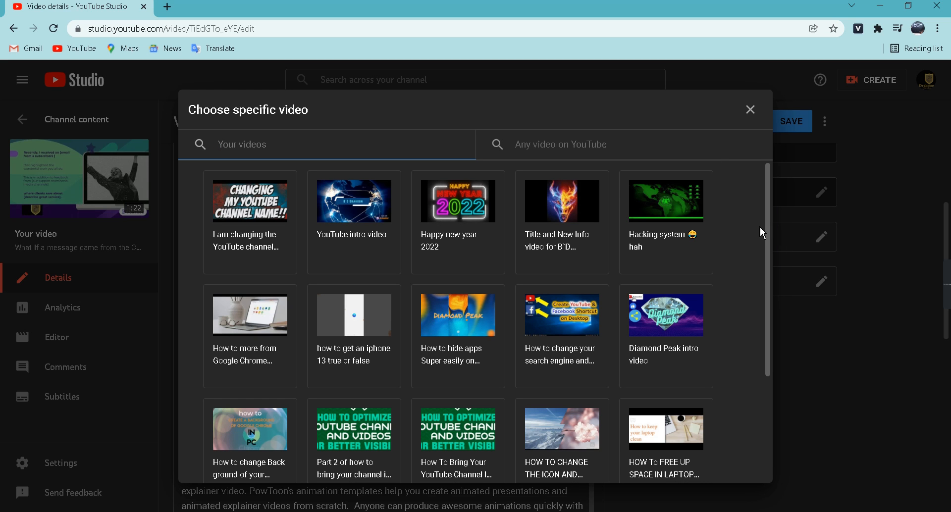
left_click_drag(771, 233, 758, 368)
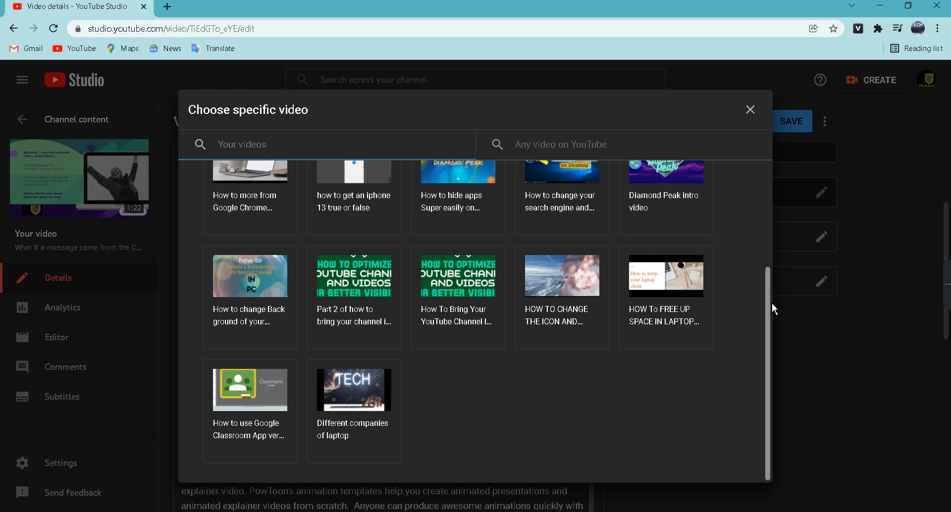
scroll(772, 303, "up", 1)
left_click_drag(772, 300, 773, 184)
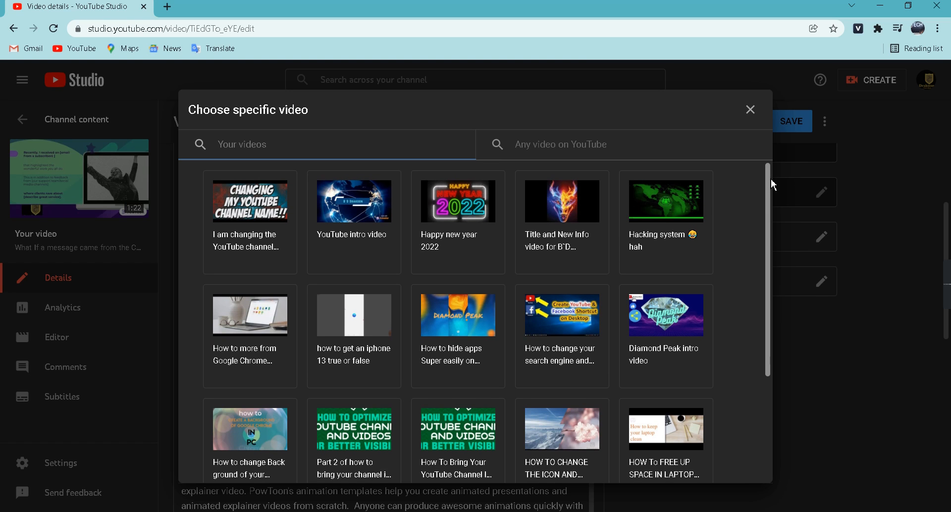
left_click(562, 365)
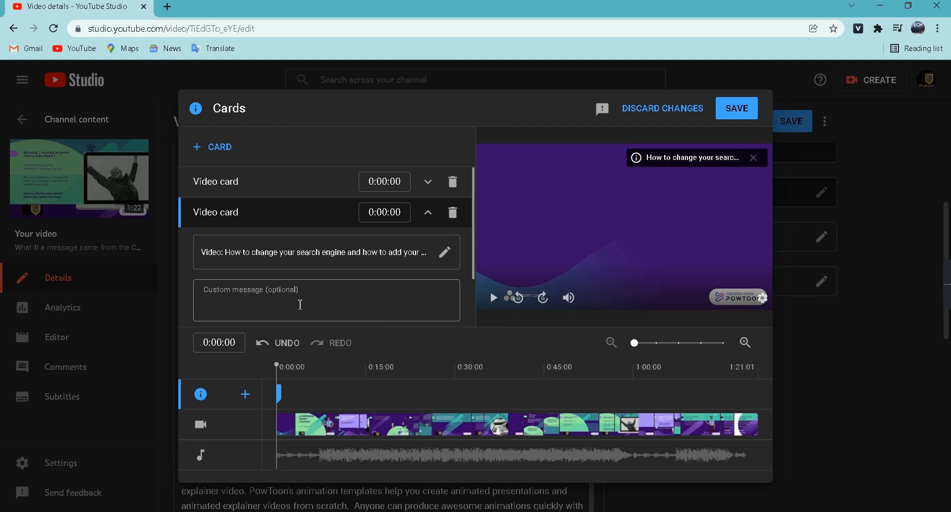
Try "HOW TO CHANGE THE ICON AND RENAME AN APP" as the second card's video and switch back to "How to change your search engine"
left_click(287, 256)
left_click(751, 109)
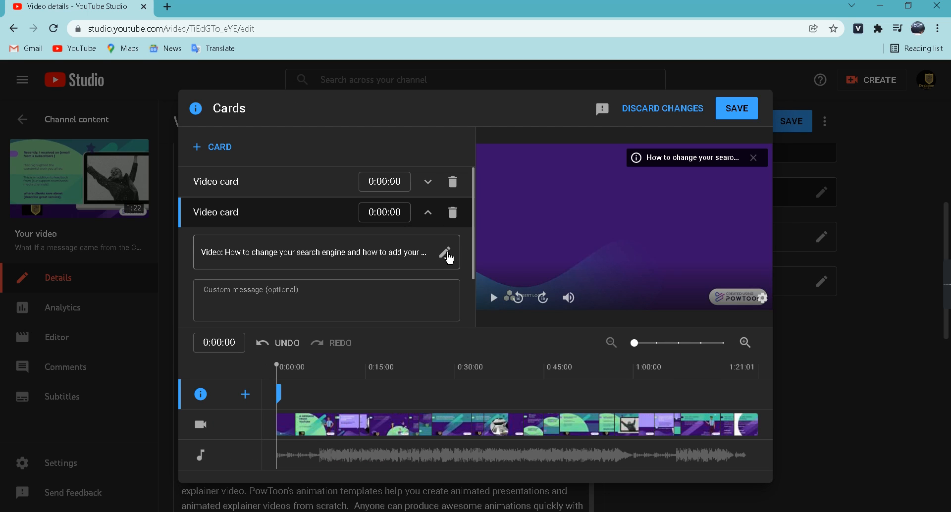
left_click(447, 254)
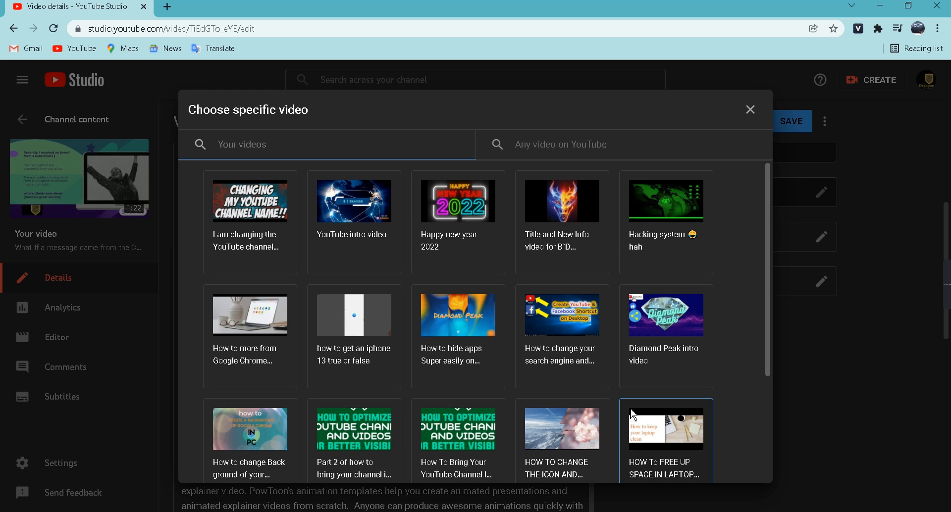
left_click(588, 429)
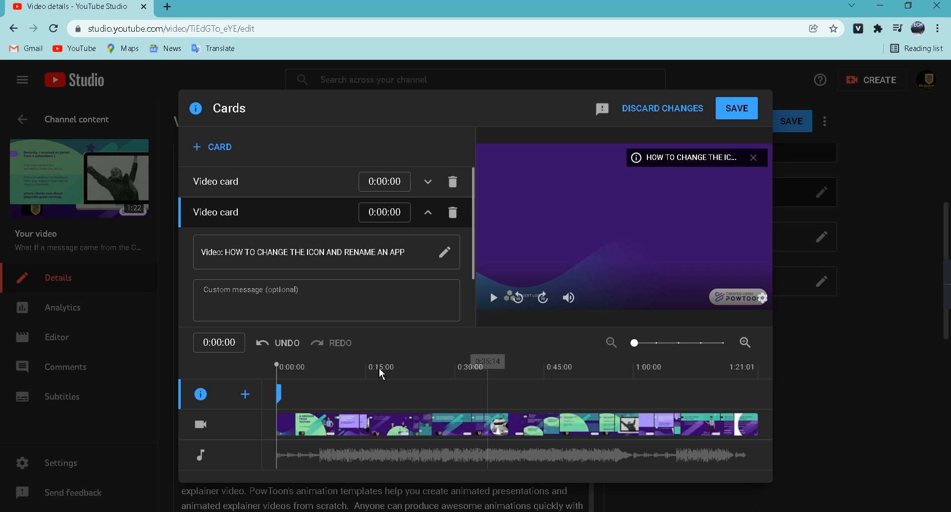
left_click(438, 260)
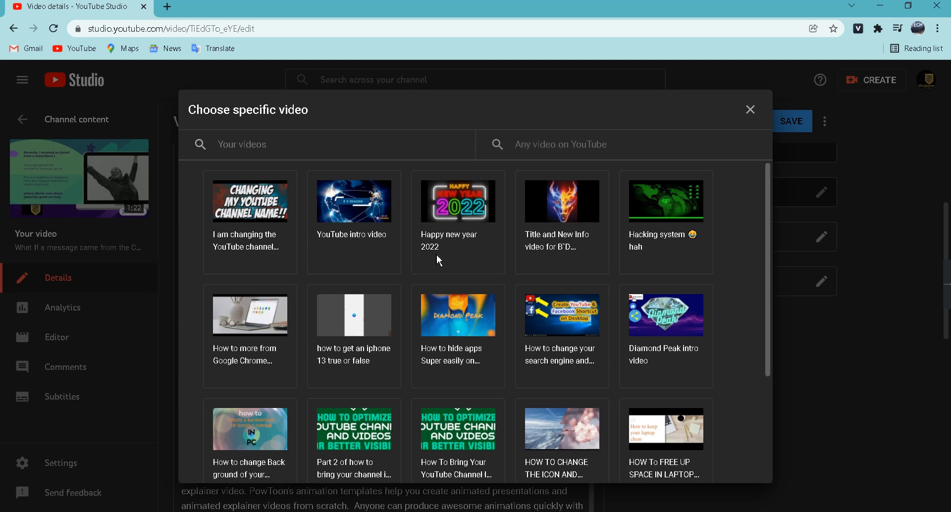
left_click(592, 355)
left_click(446, 290)
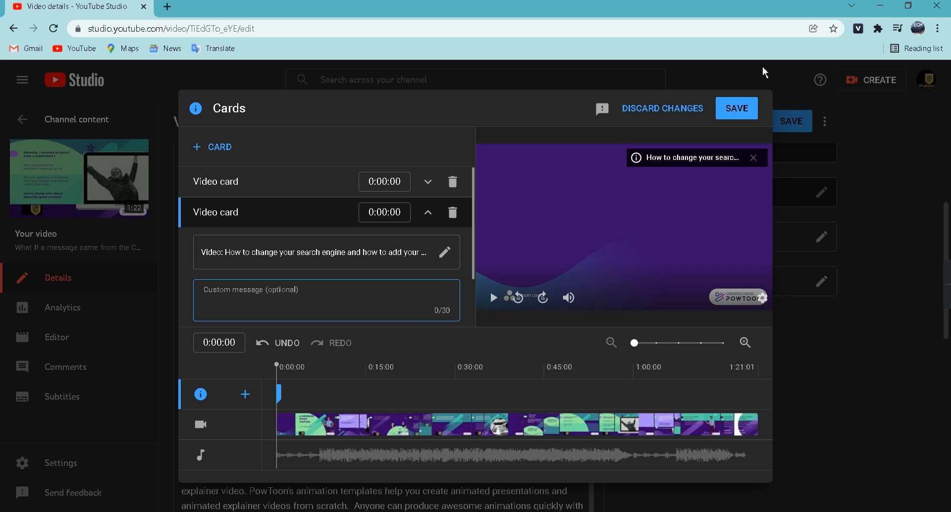
left_click(753, 100)
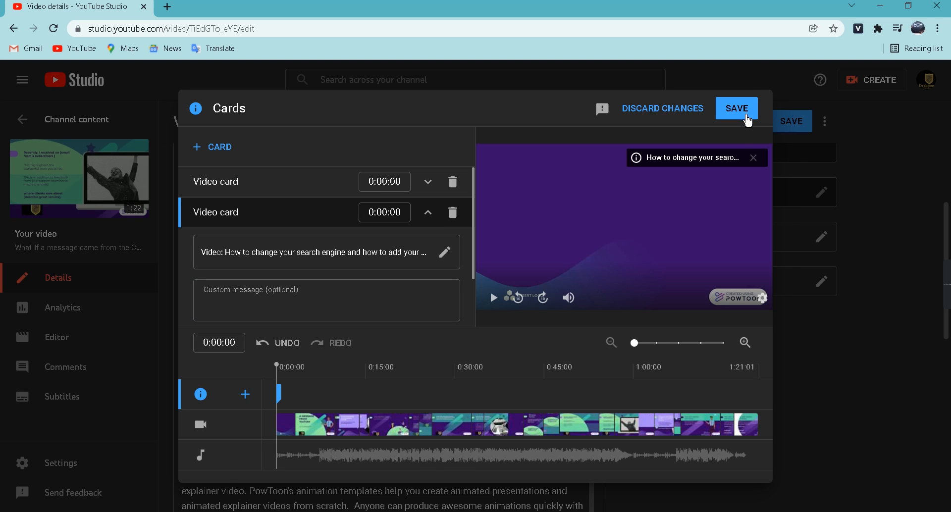
Set the second video card's start time to 0:07:89
left_click(402, 213)
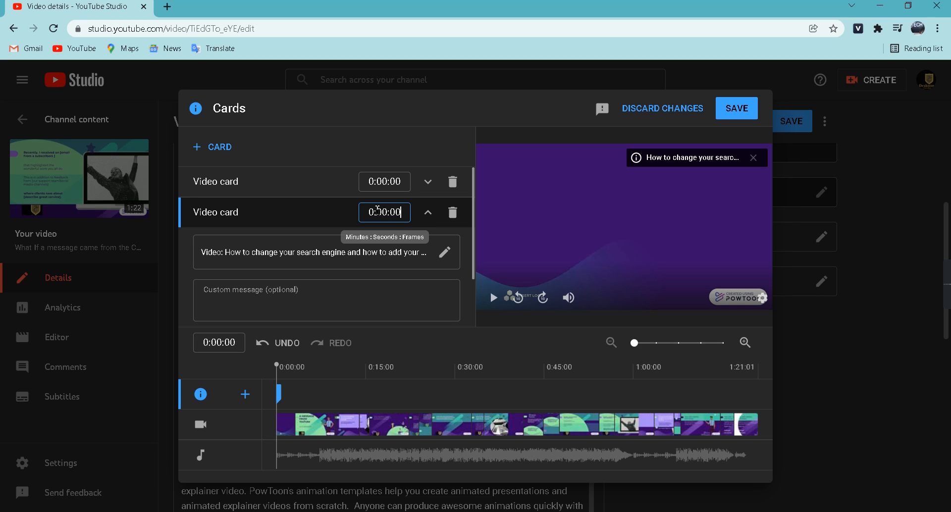
left_click(377, 215)
key("BackSpace")
type("2")
key("BackSpace")
type("0")
type("7")
key("BackSpace")
key("BackSpace")
type("89")
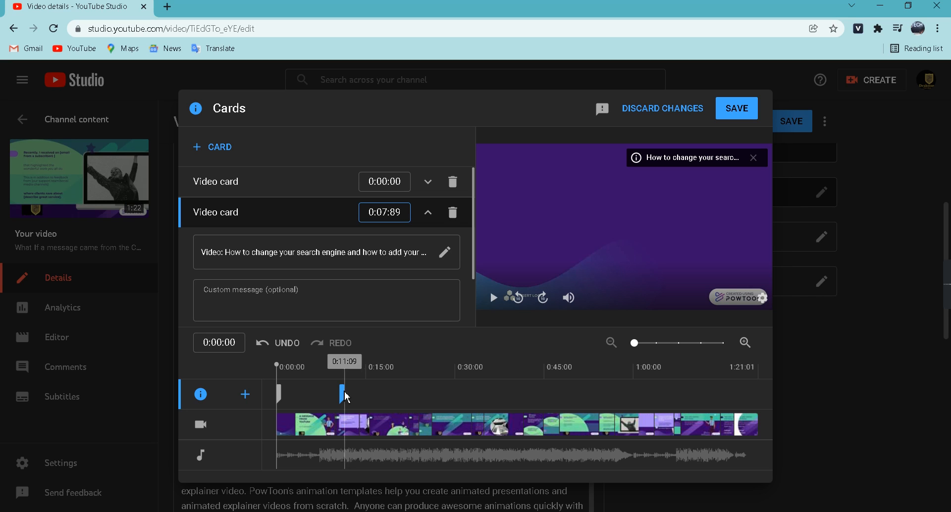
Move the search engine card to about 0:05:03 and the intro video card to about 0:47:17 on the timeline, and save the cards
left_click_drag(342, 392, 310, 393)
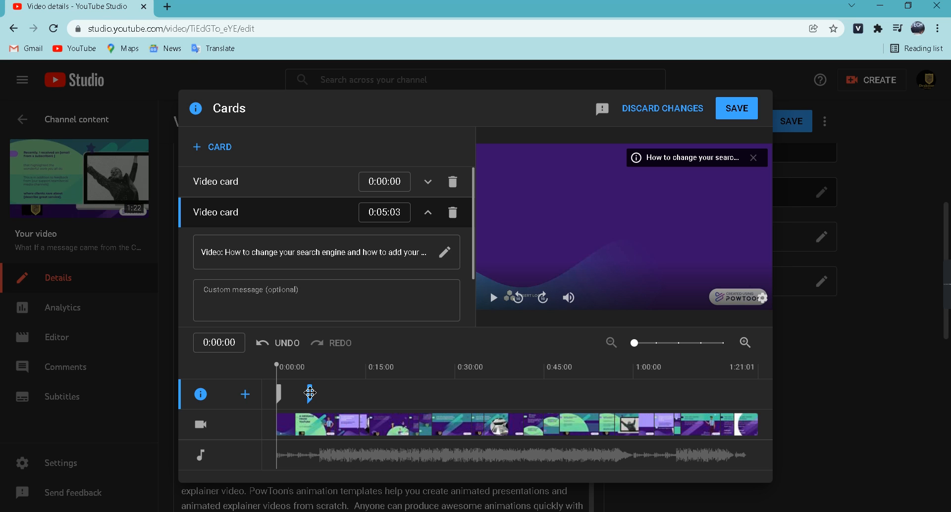
left_click(402, 183)
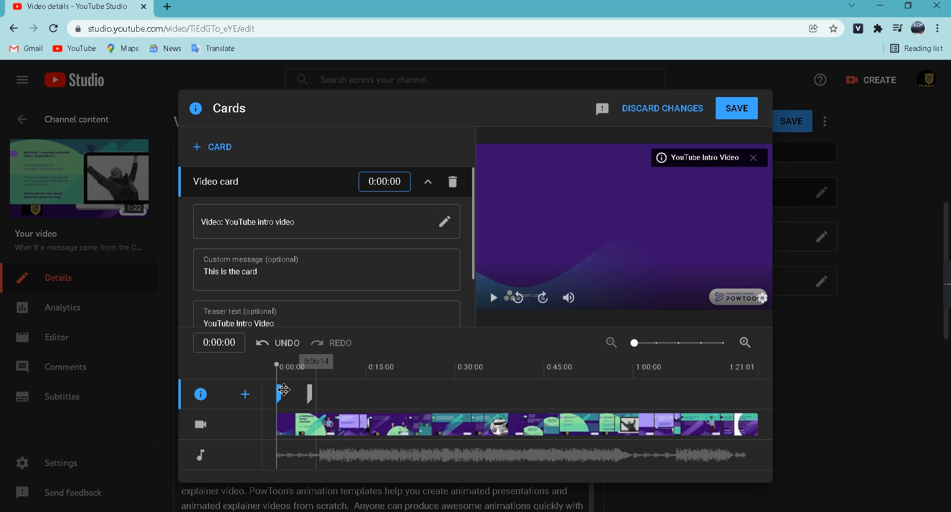
left_click_drag(279, 394, 561, 394)
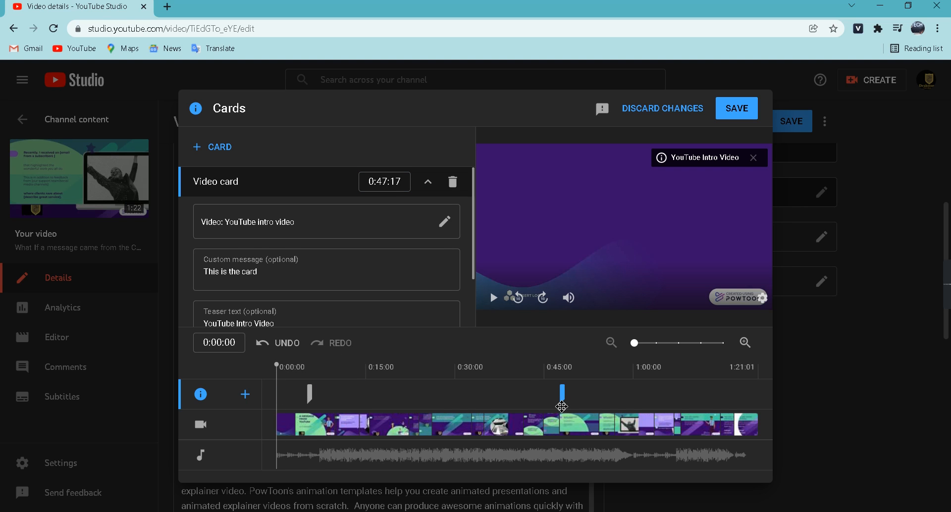
left_click(728, 124)
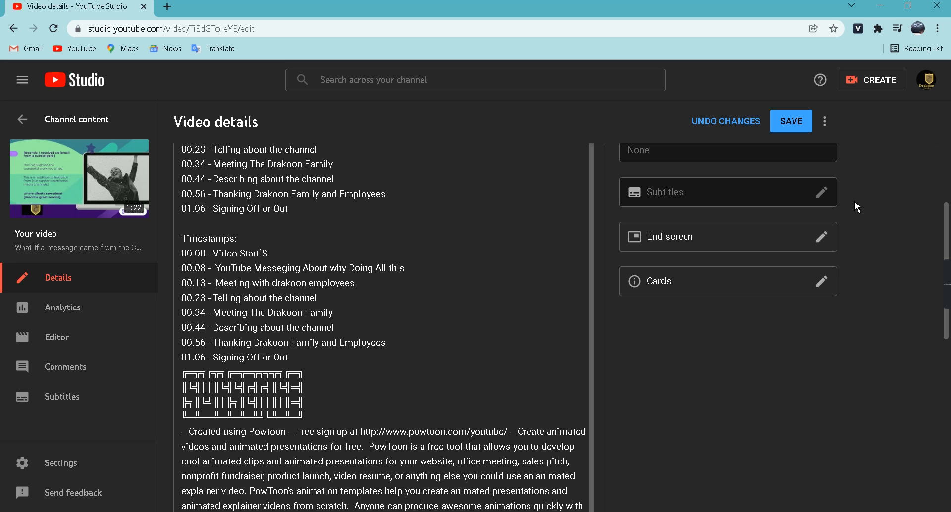
Add the video to the "Most Famous Video`s" playlist in the video details
scroll(948, 215, "up", 1)
scroll(947, 215, "up", 1)
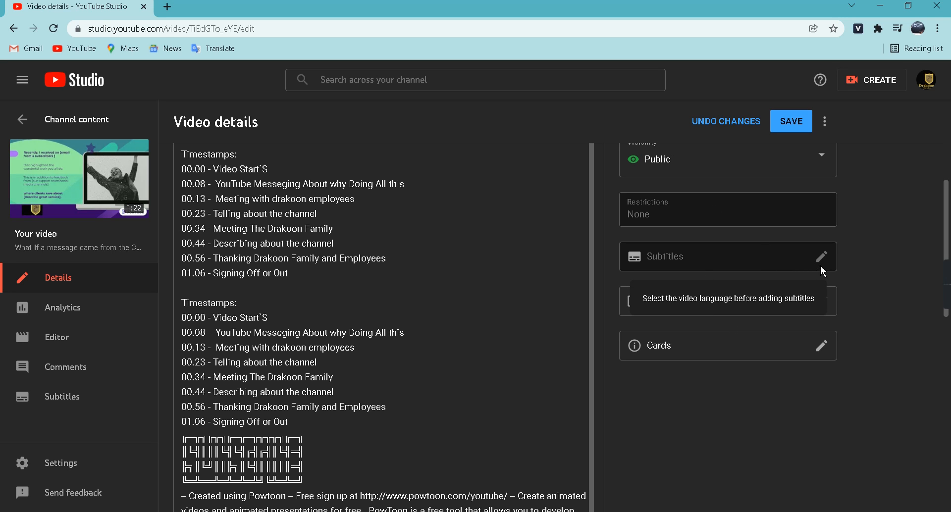
scroll(944, 207, "up", 2)
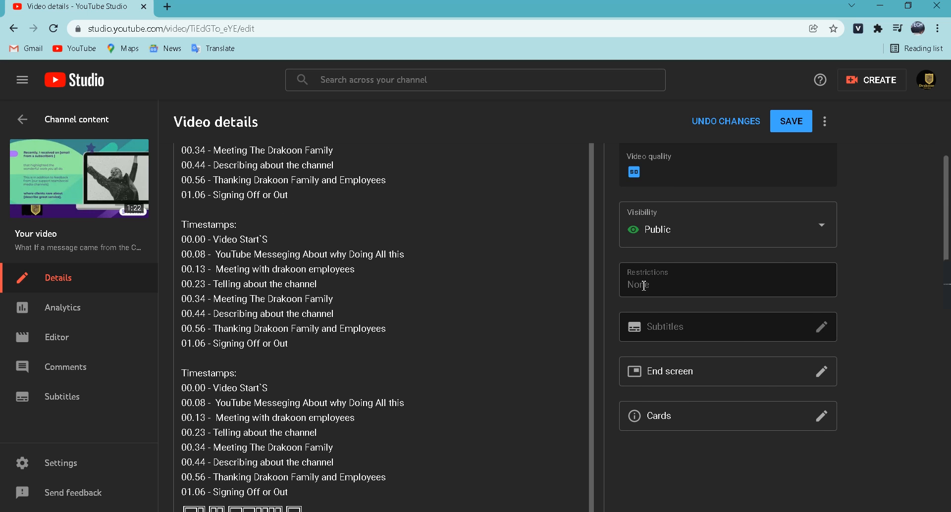
scroll(936, 173, "up", 3)
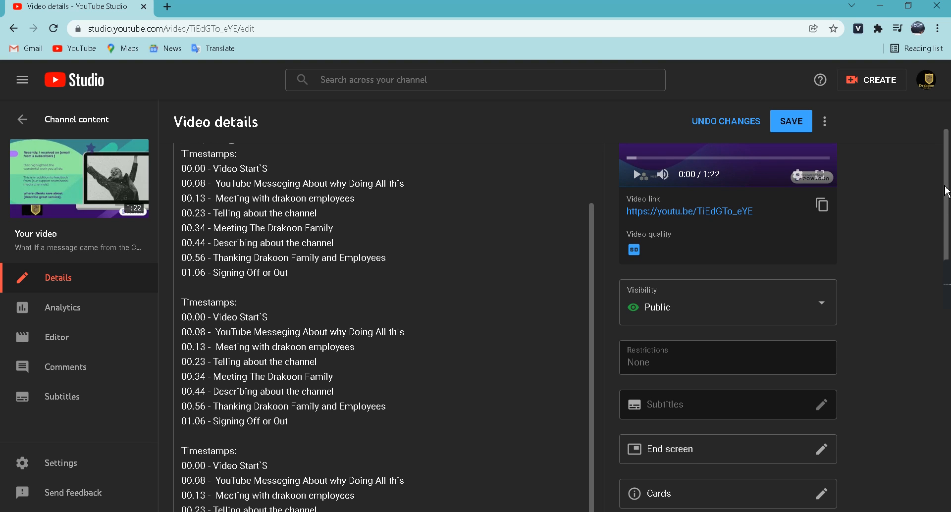
mouse_move(950, 300)
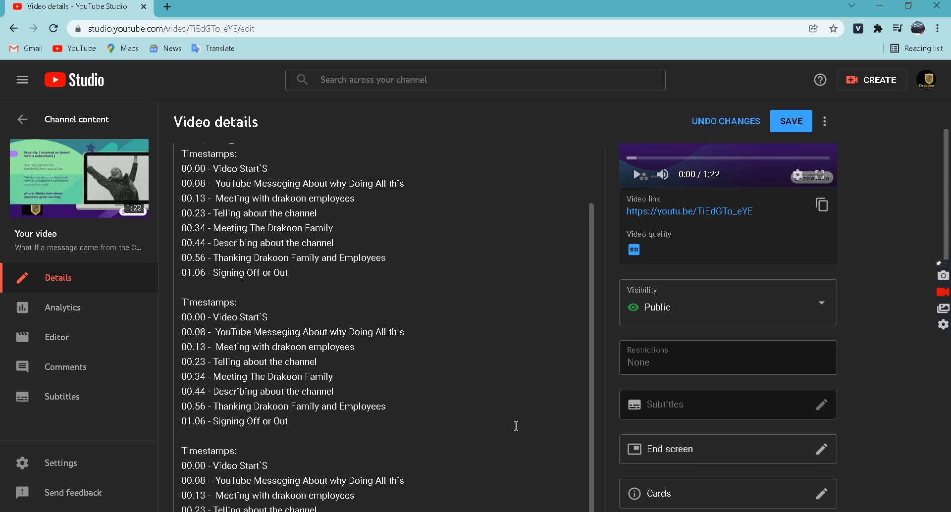
scroll(948, 337, "down", 10)
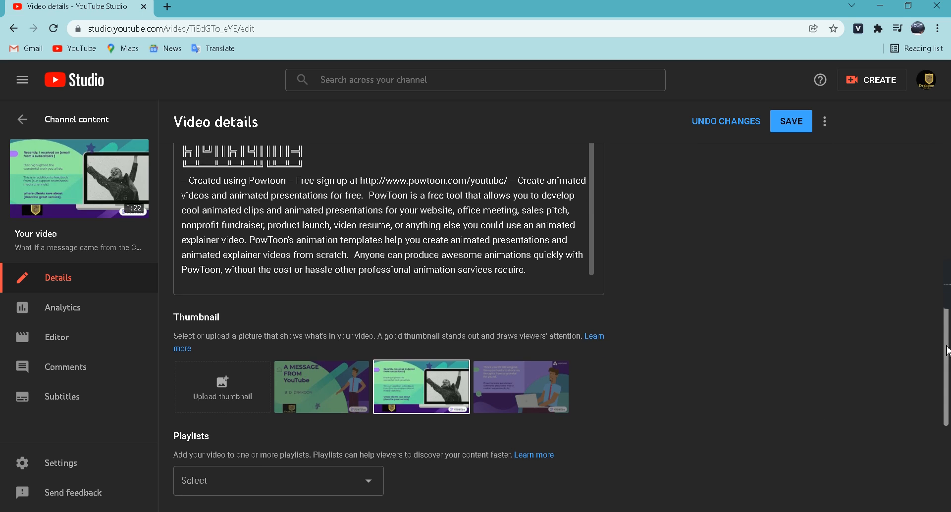
scroll(948, 351, "down", 3)
left_click(239, 319)
left_click(240, 266)
left_click(353, 467)
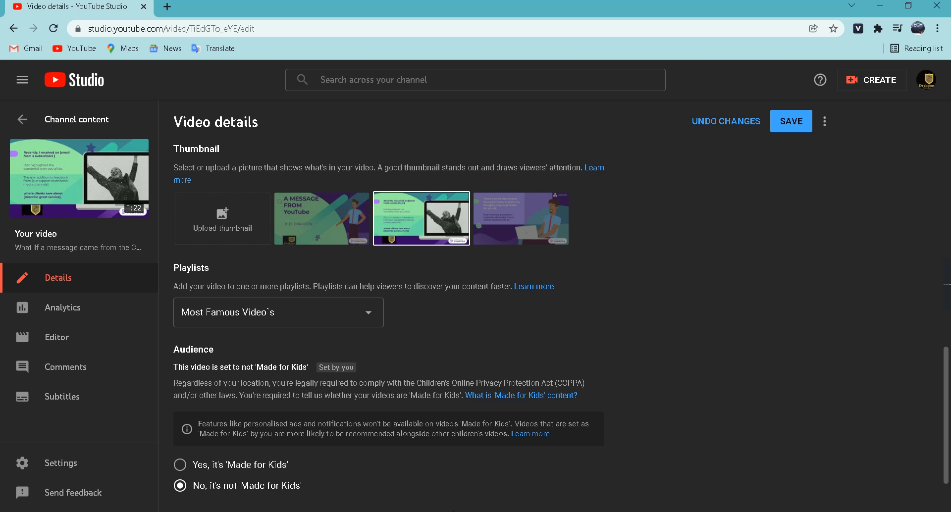
Select the "A MESSAGE FROM YouTube" image as the video's thumbnail and save the video details
left_click(318, 228)
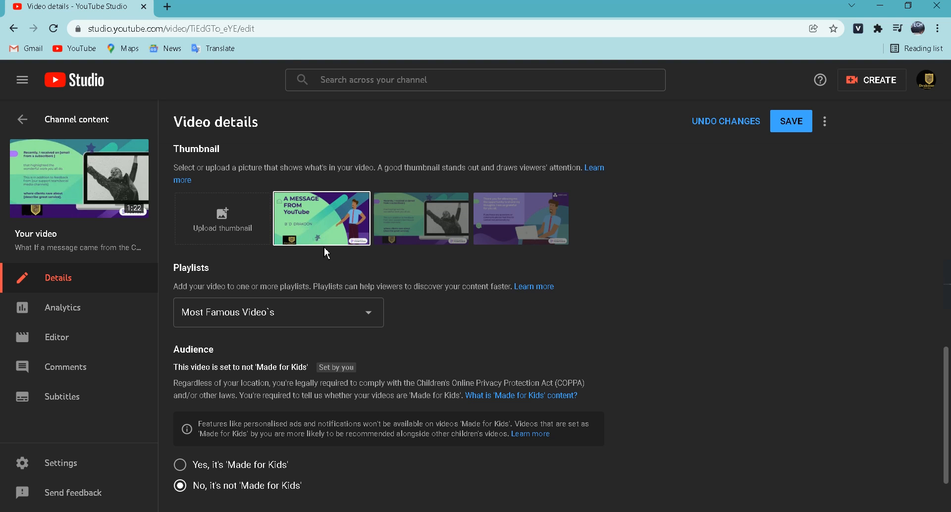
left_click(783, 131)
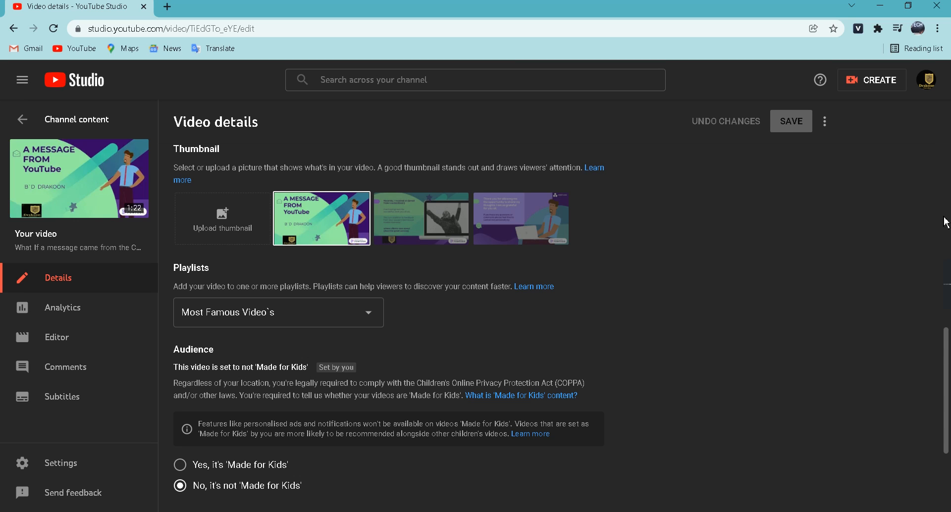
mouse_move(946, 293)
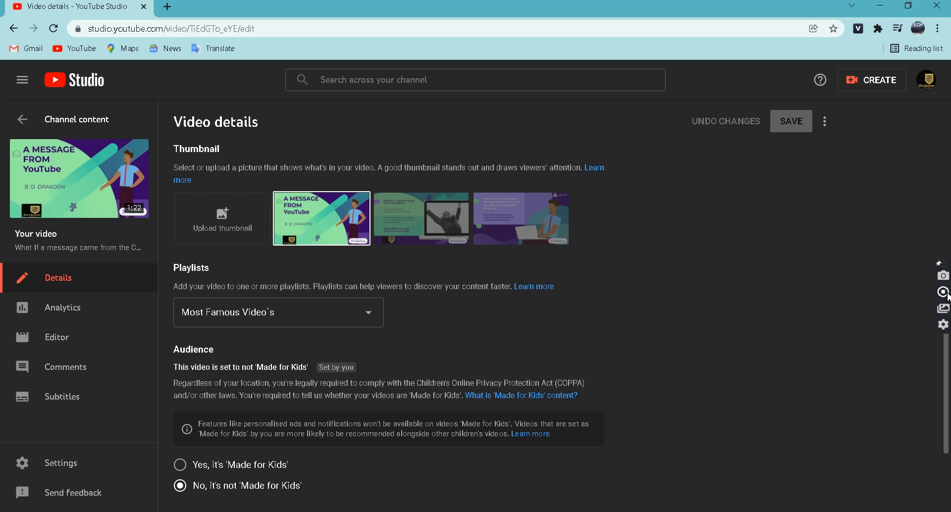